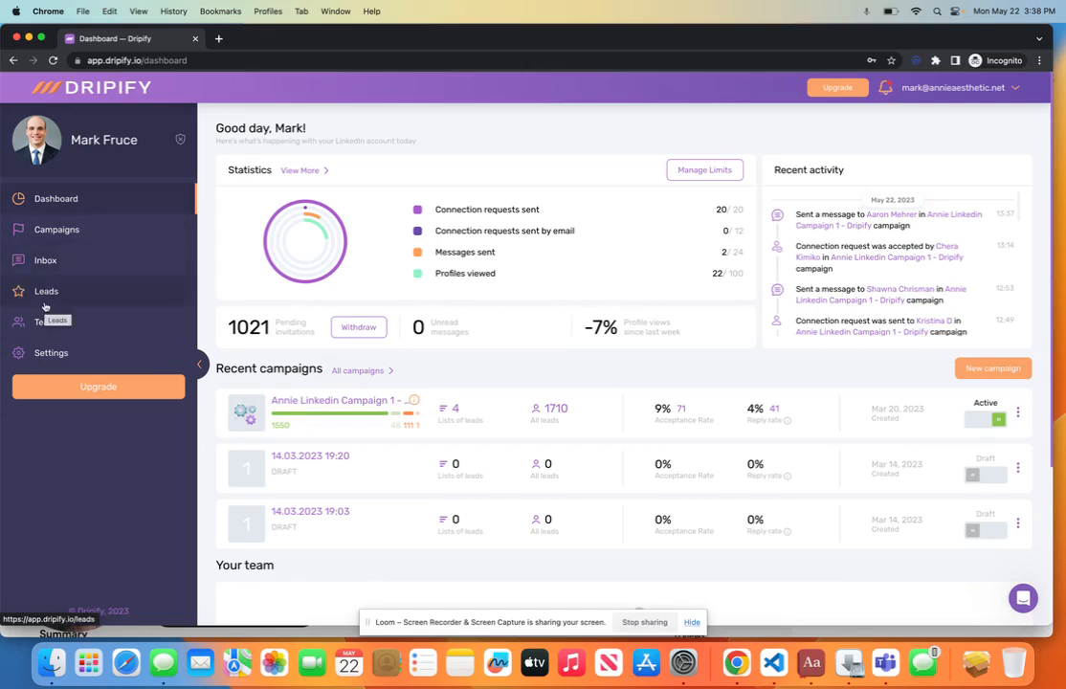
Step: Open the Campaigns list showing the six existing campaigns
{"action": "left_click", "coordinate": [24, 245]}
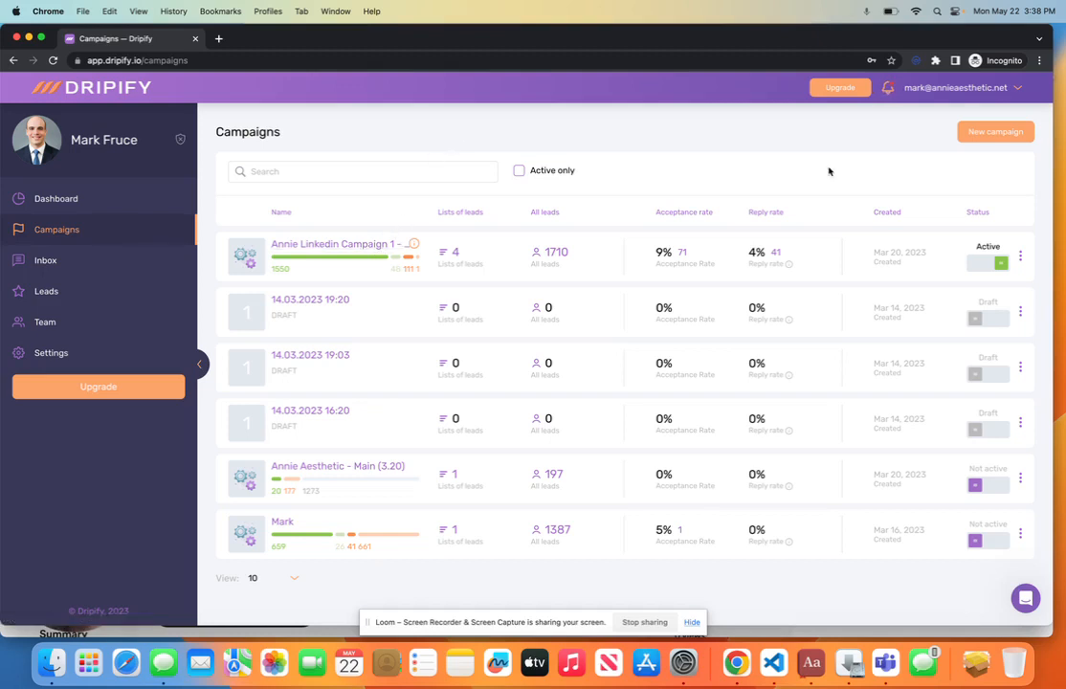
Step: Start a new campaign and open its lead-list dialog, set back to LinkedIn Search after trying CSV upload
{"action": "left_click", "coordinate": [997, 132]}
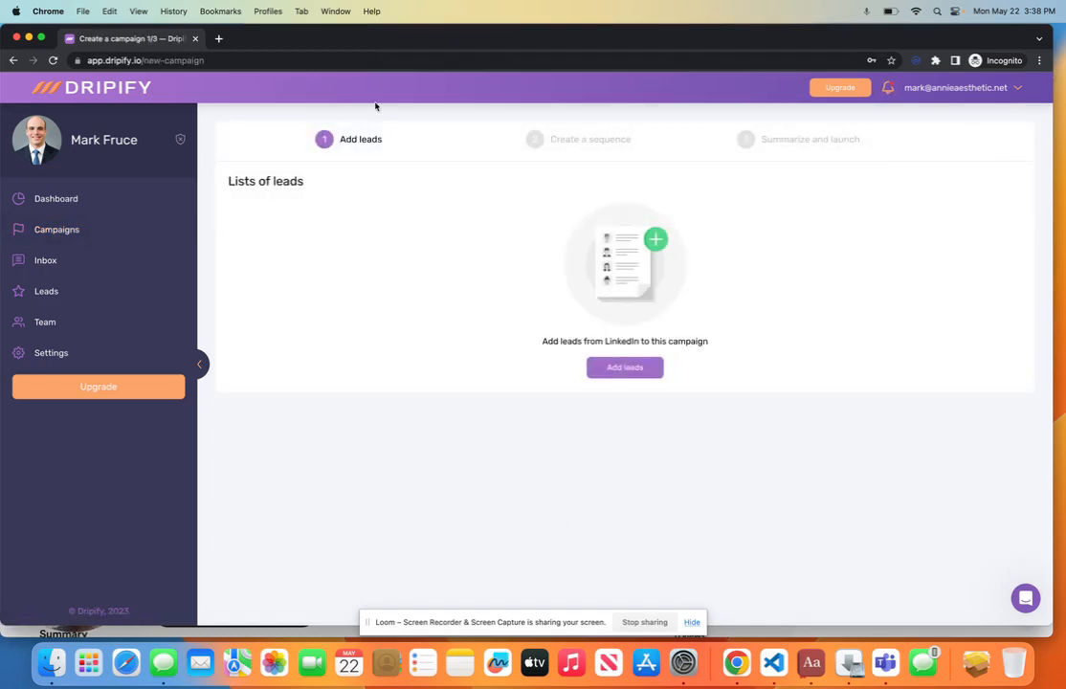
{"action": "left_click", "coordinate": [628, 371]}
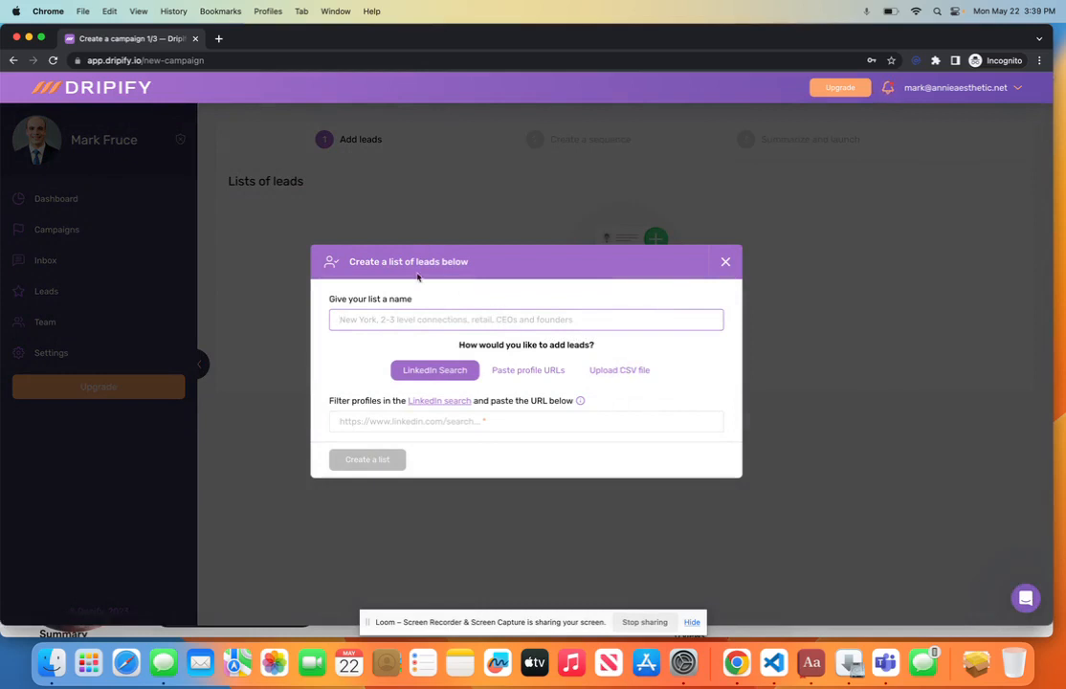
{"action": "left_click", "coordinate": [403, 421]}
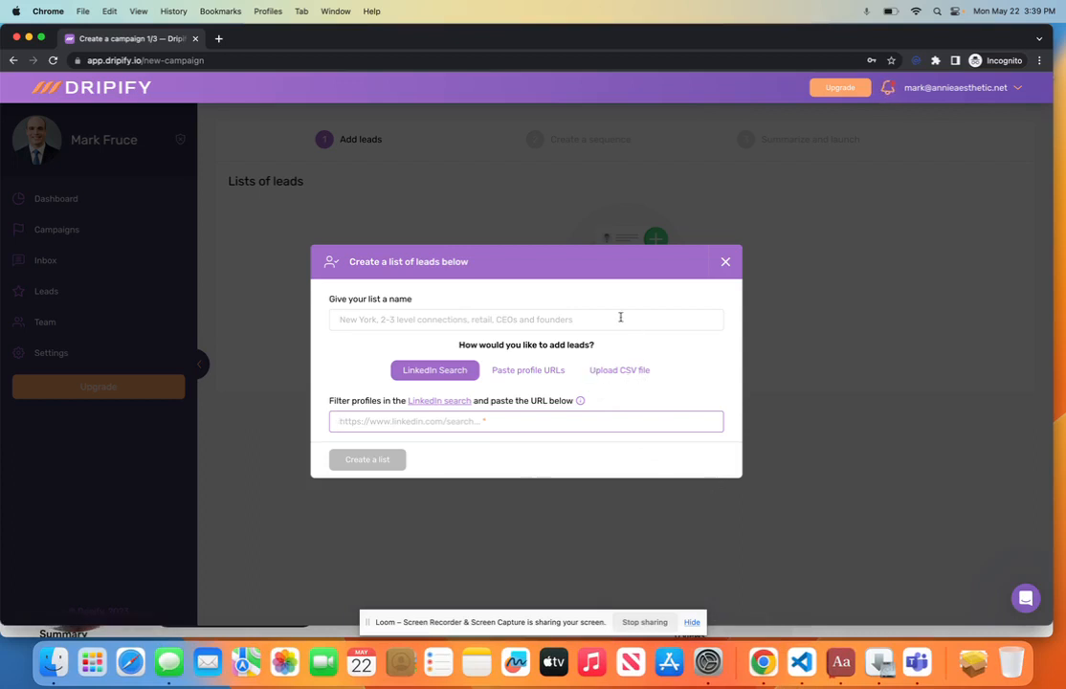
{"action": "left_click", "coordinate": [591, 371]}
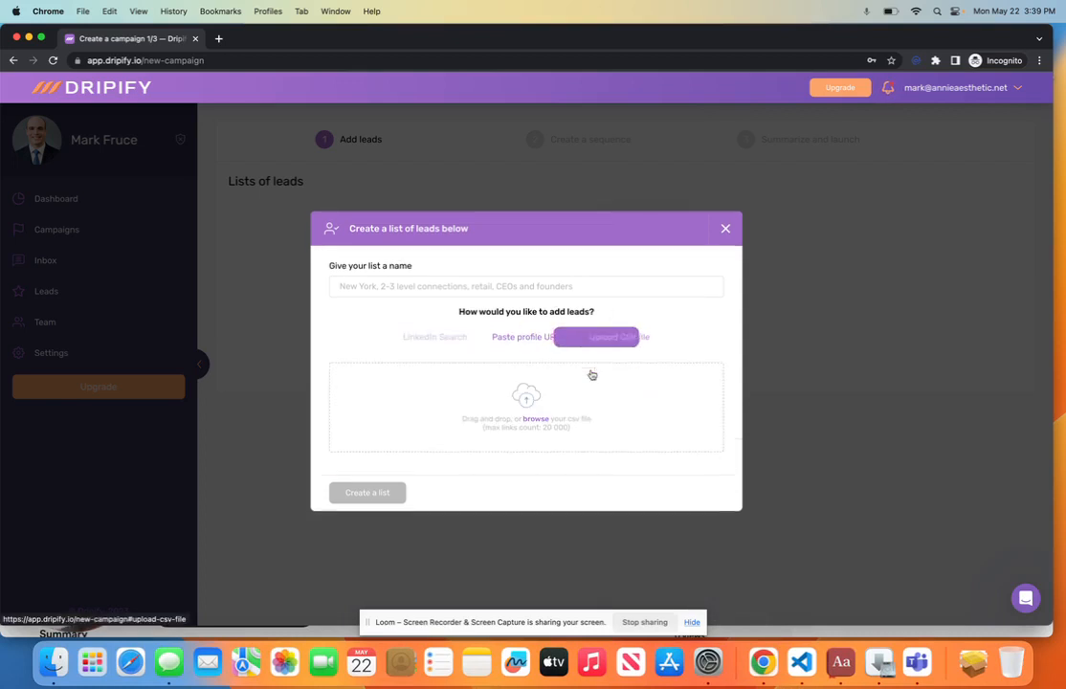
{"action": "left_click", "coordinate": [437, 338]}
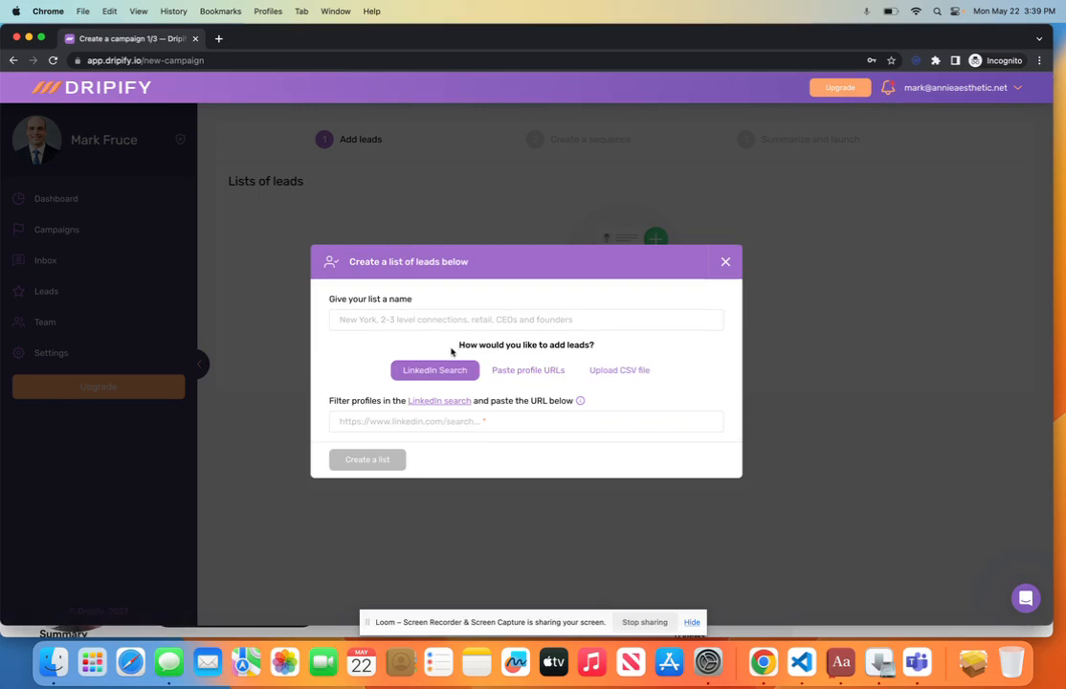
Step: Sign in to LinkedIn with the Google account, pass the security puzzle and skip the phone step
{"action": "left_click", "coordinate": [440, 402]}
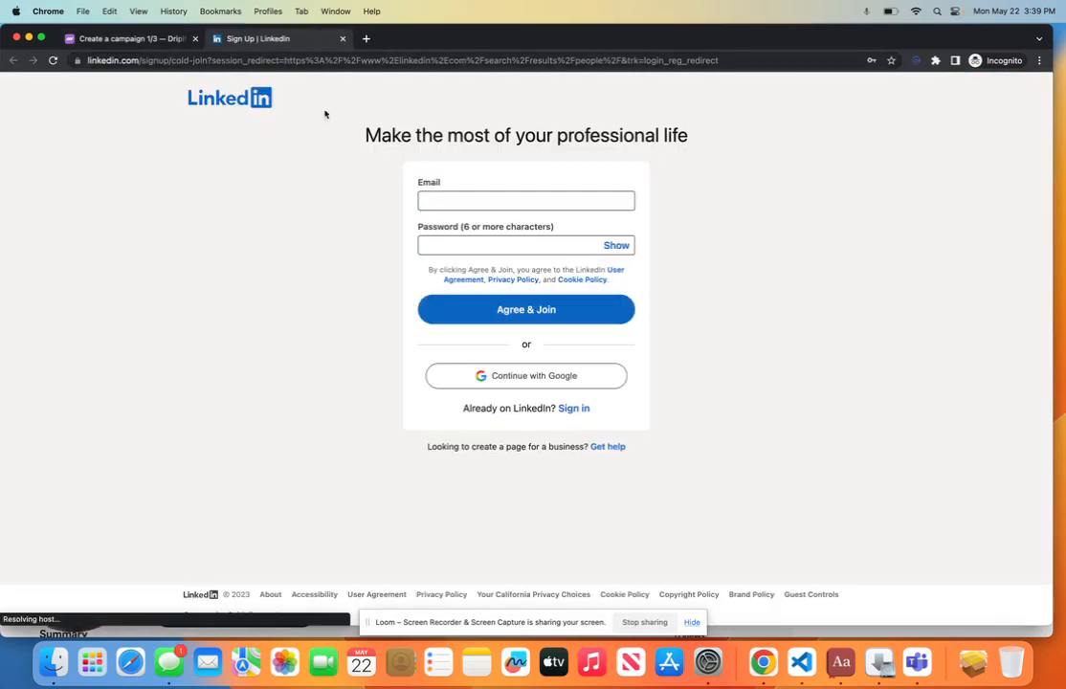
{"action": "left_click", "coordinate": [493, 380]}
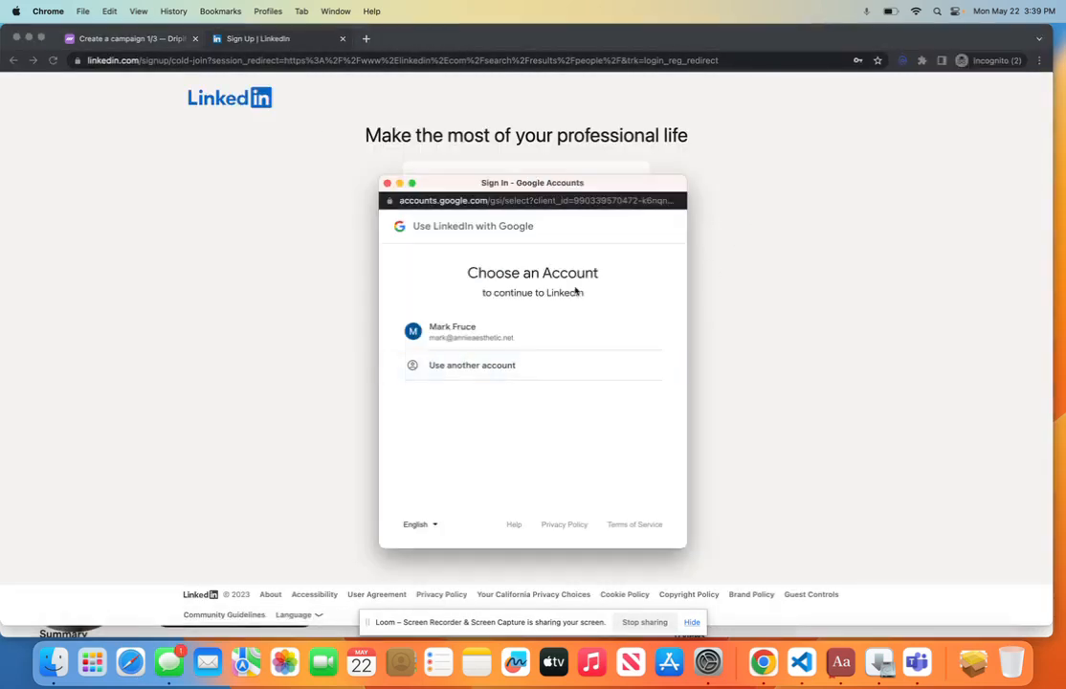
{"action": "left_click", "coordinate": [520, 332]}
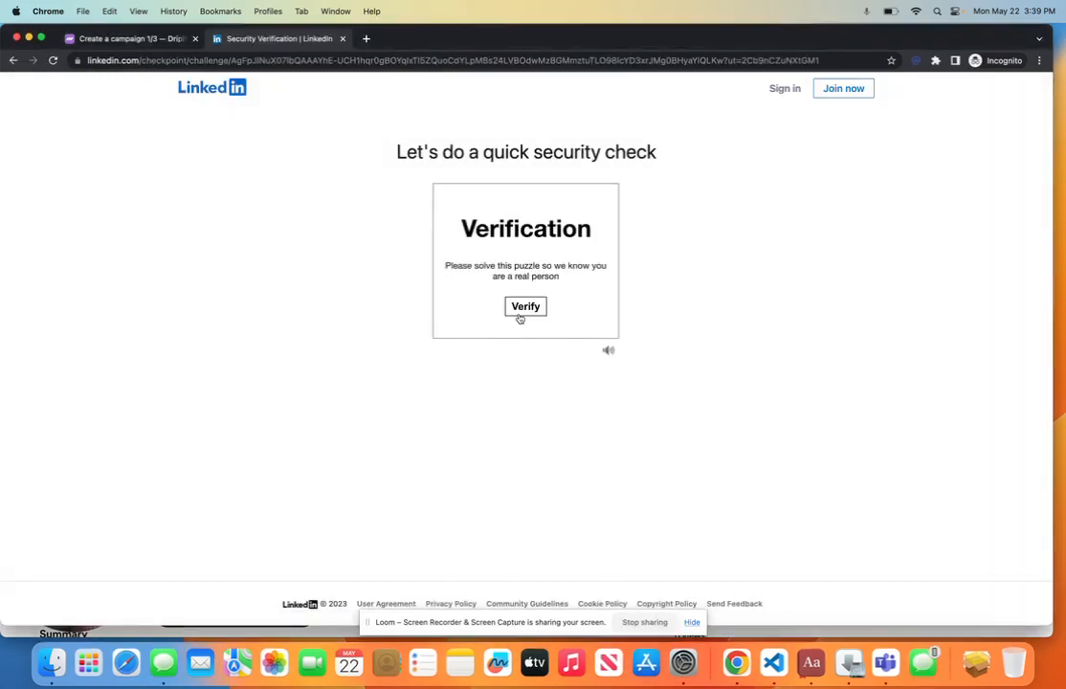
{"action": "left_click", "coordinate": [520, 312]}
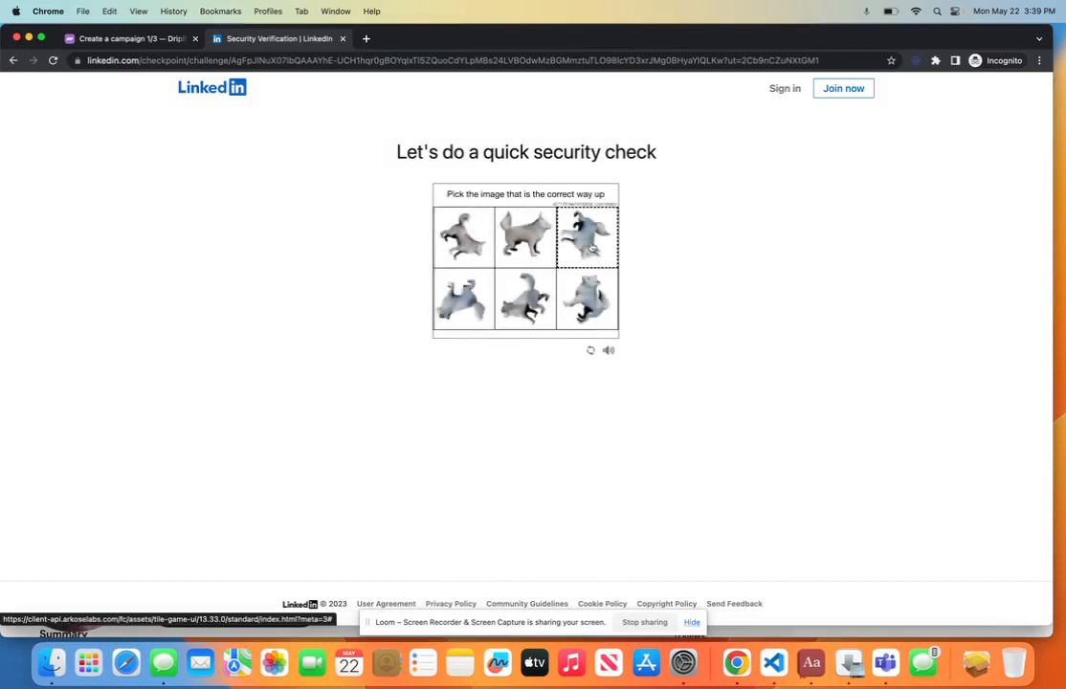
{"action": "left_click", "coordinate": [527, 247]}
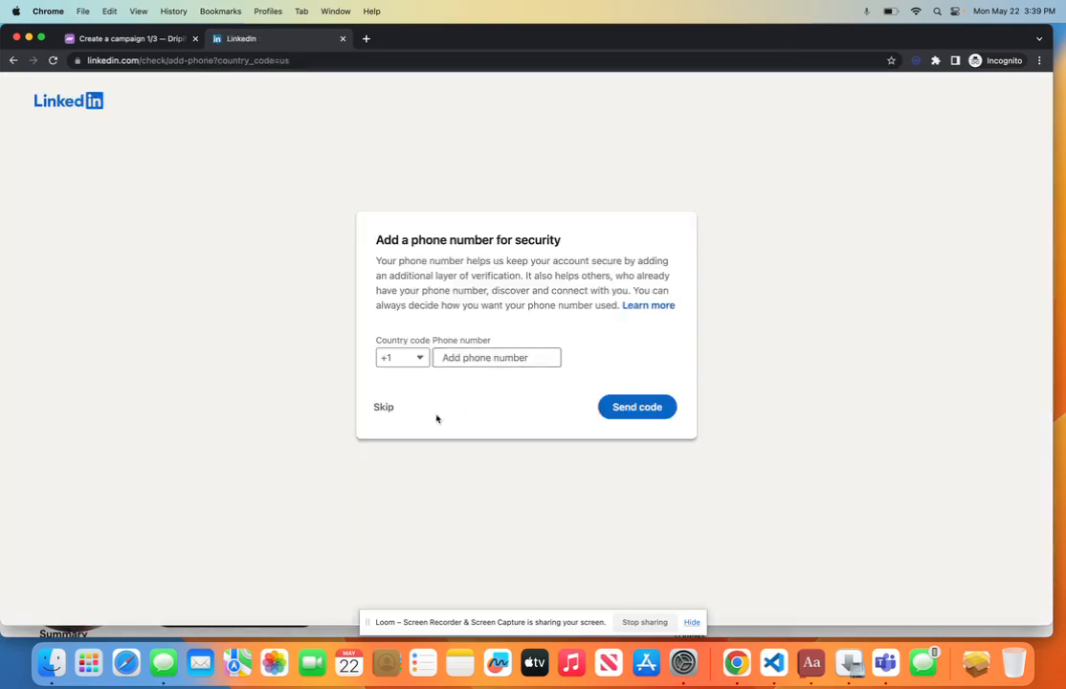
{"action": "left_click", "coordinate": [386, 409]}
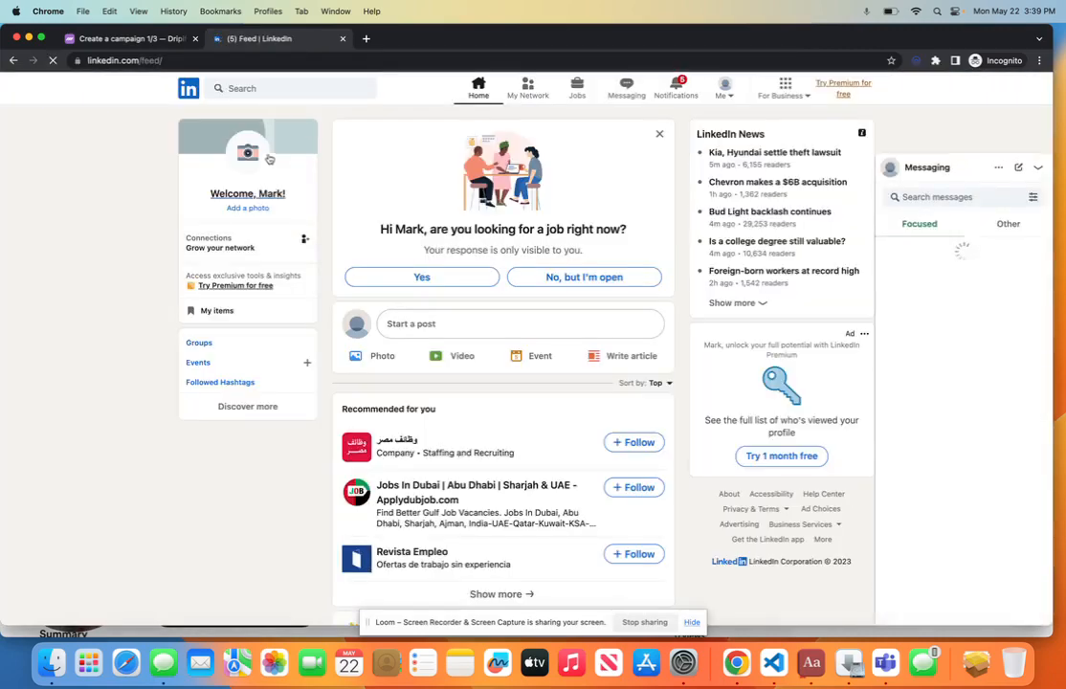
Step: Search LinkedIn for the person's name and select the results page address
{"action": "left_click", "coordinate": [273, 88]}
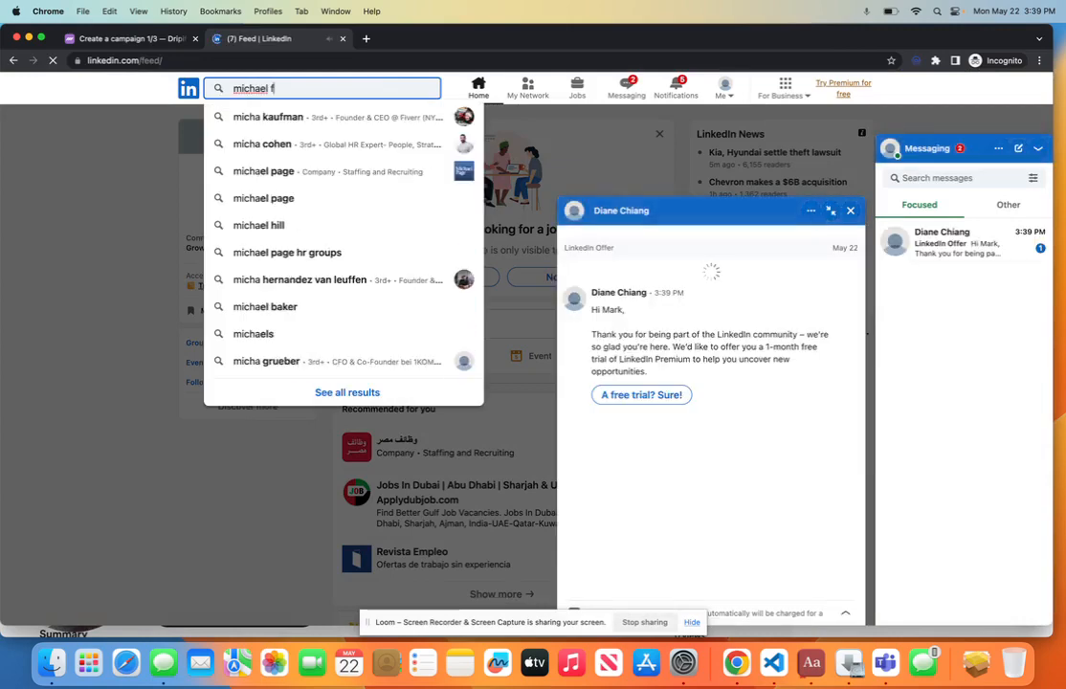
{"action": "key", "text": "Return"}
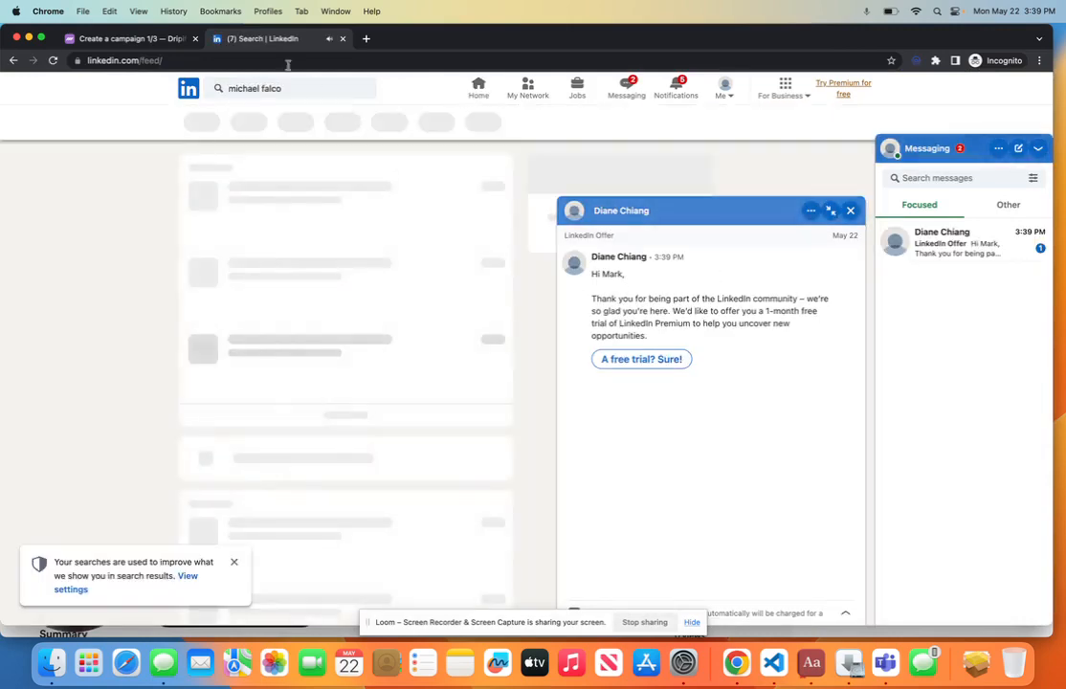
{"action": "left_click", "coordinate": [288, 60]}
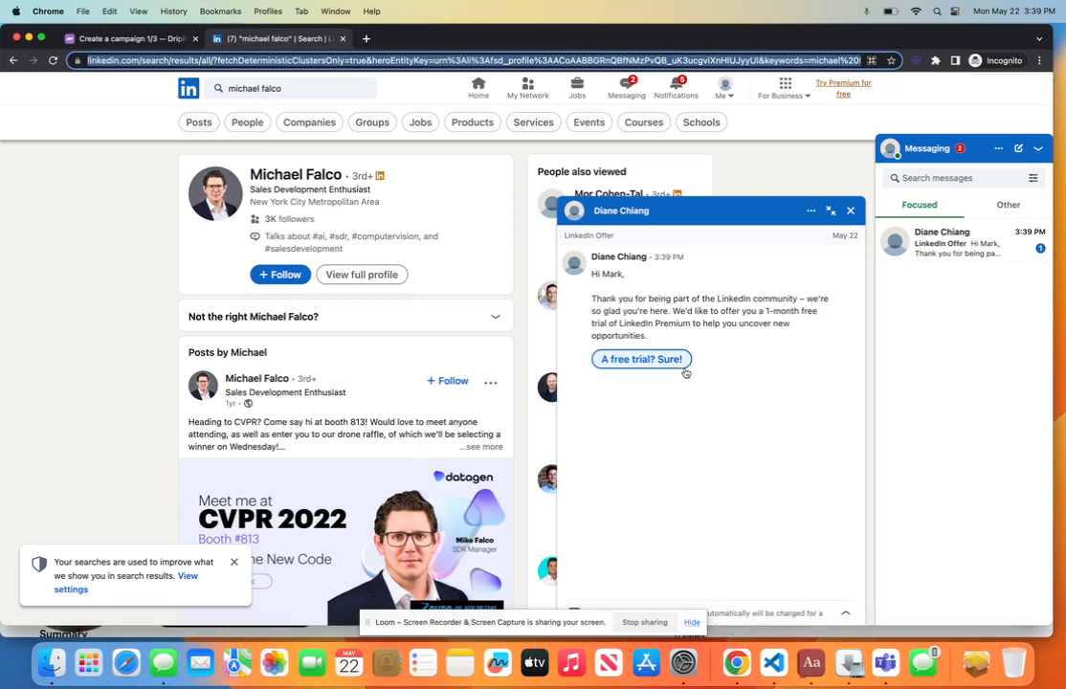
Step: Name the new lead list 'Testing' and clear the rejected LinkedIn search URL
{"action": "left_click", "coordinate": [139, 42]}
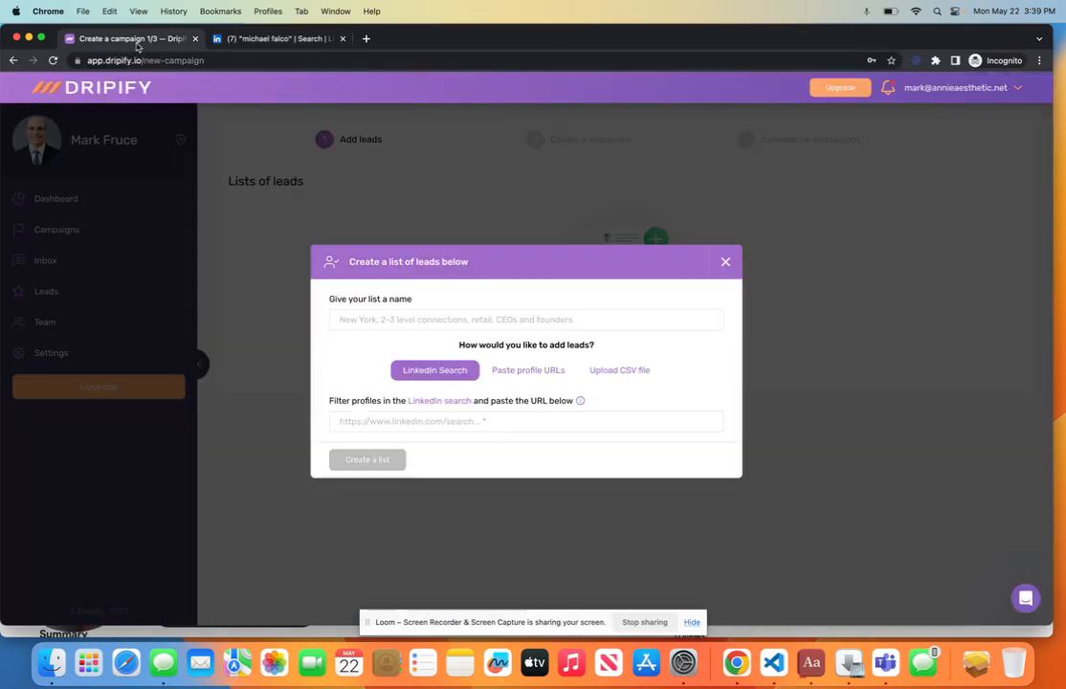
{"action": "left_click", "coordinate": [388, 319]}
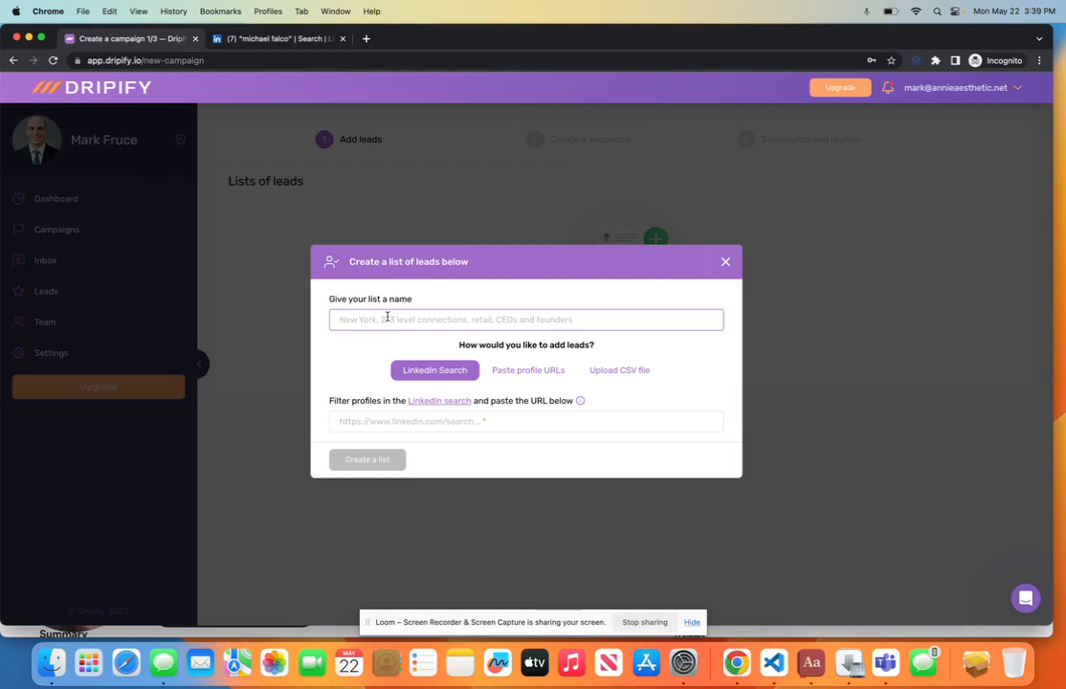
{"action": "type", "text": "Testing"}
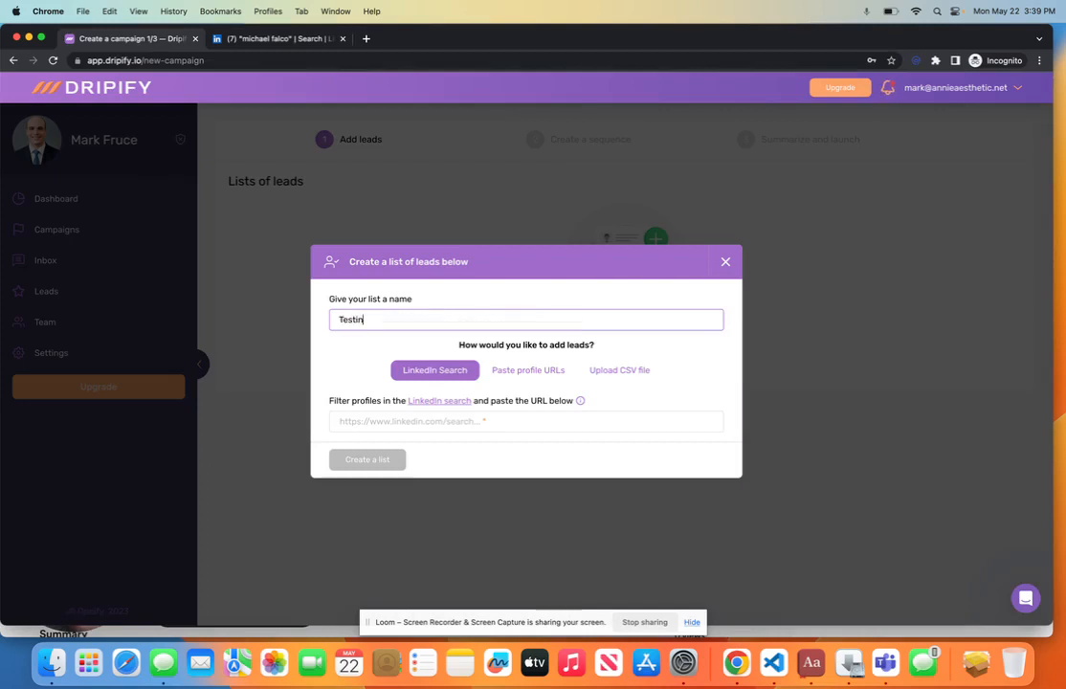
{"action": "left_click", "coordinate": [400, 412]}
{"action": "key", "text": "super+v"}
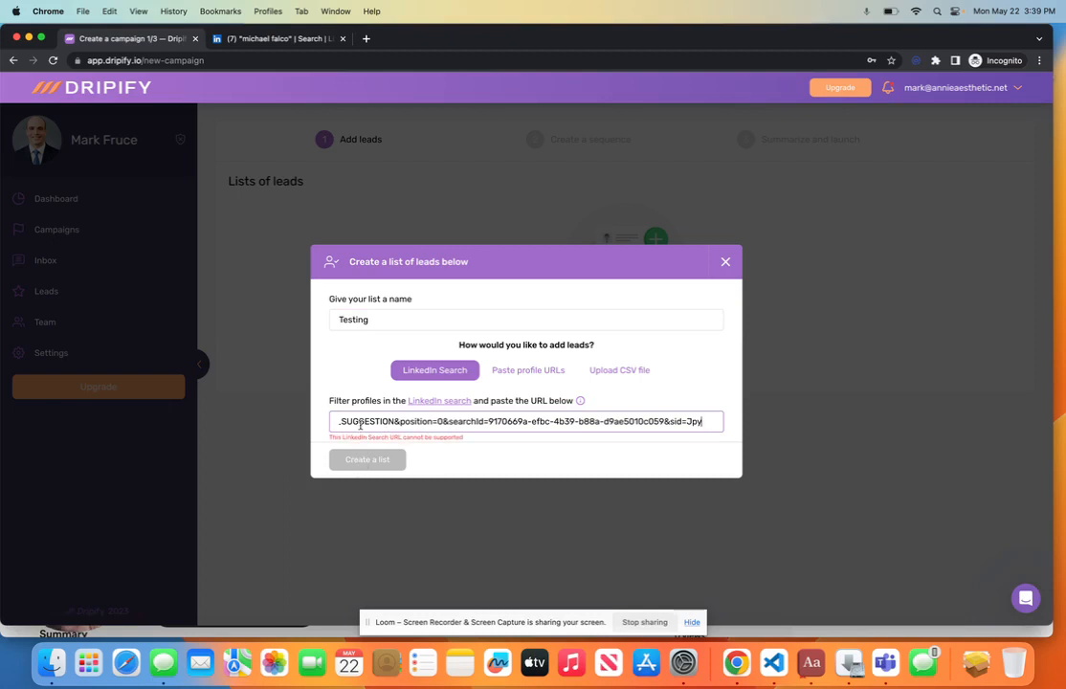
{"action": "triple_click", "coordinate": [384, 425]}
{"action": "key", "text": "BackSpace"}
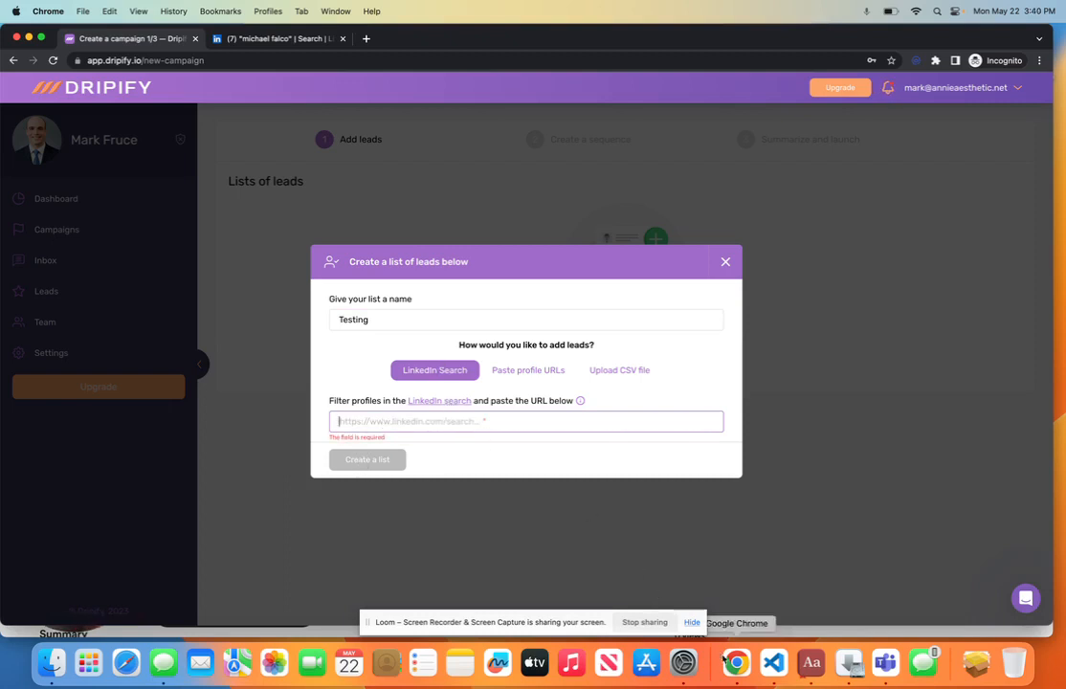
{"action": "left_click", "coordinate": [258, 40]}
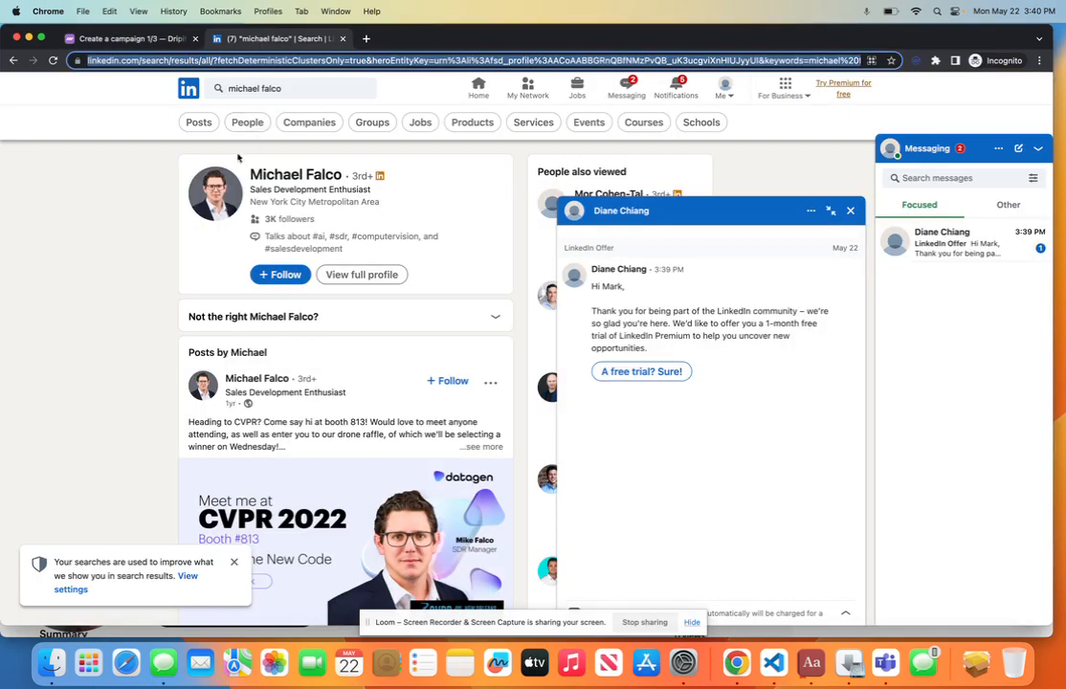
Step: Copy the lead's LinkedIn profile address and paste it into Dripify's URL field
{"action": "left_click", "coordinate": [229, 175]}
{"action": "left_click", "coordinate": [188, 42]}
{"action": "left_click", "coordinate": [240, 40]}
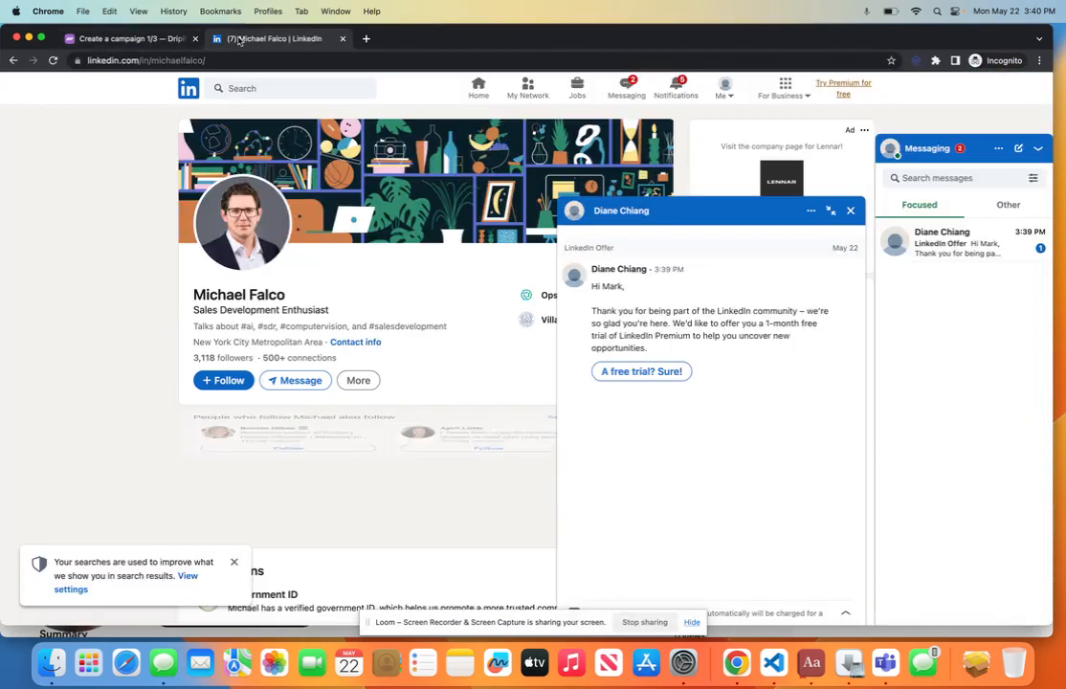
{"action": "left_click", "coordinate": [190, 59]}
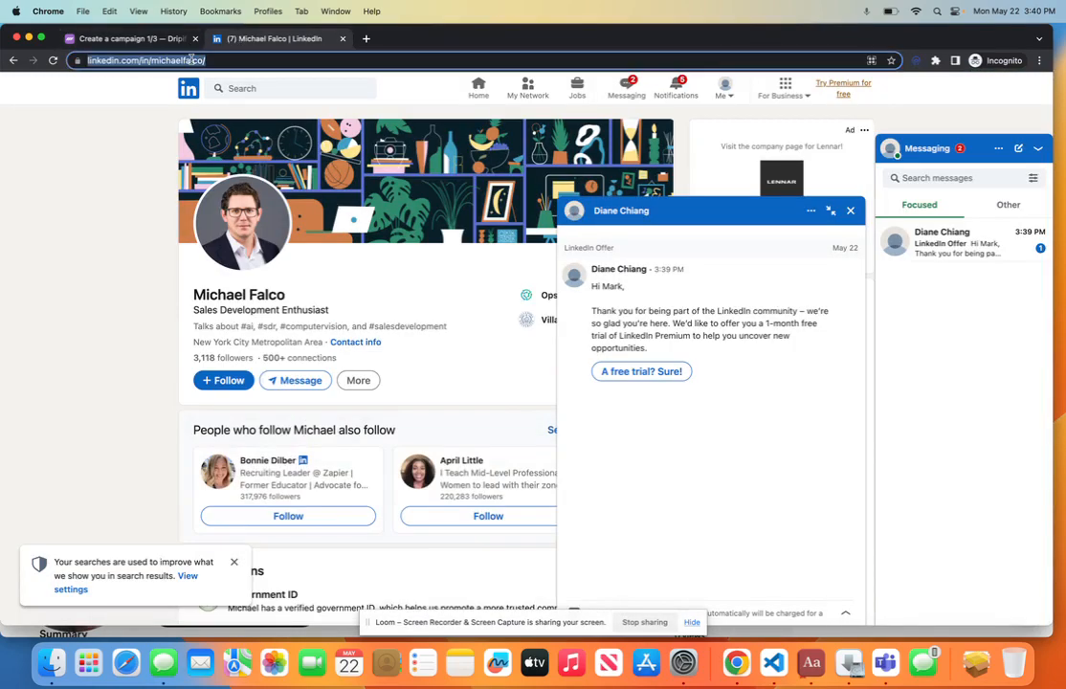
{"action": "key", "text": "super+c"}
{"action": "left_click", "coordinate": [132, 38]}
{"action": "key", "text": "super+v"}
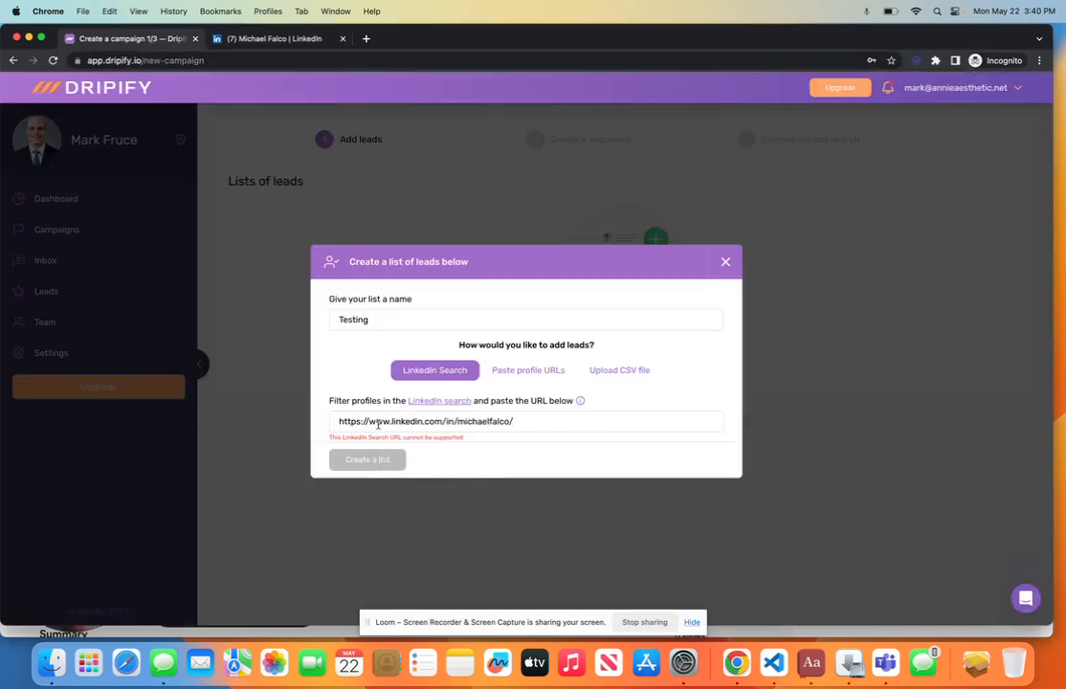
Step: Clear the unsupported address from the search URL field and paste the address again
{"action": "left_click", "coordinate": [378, 424]}
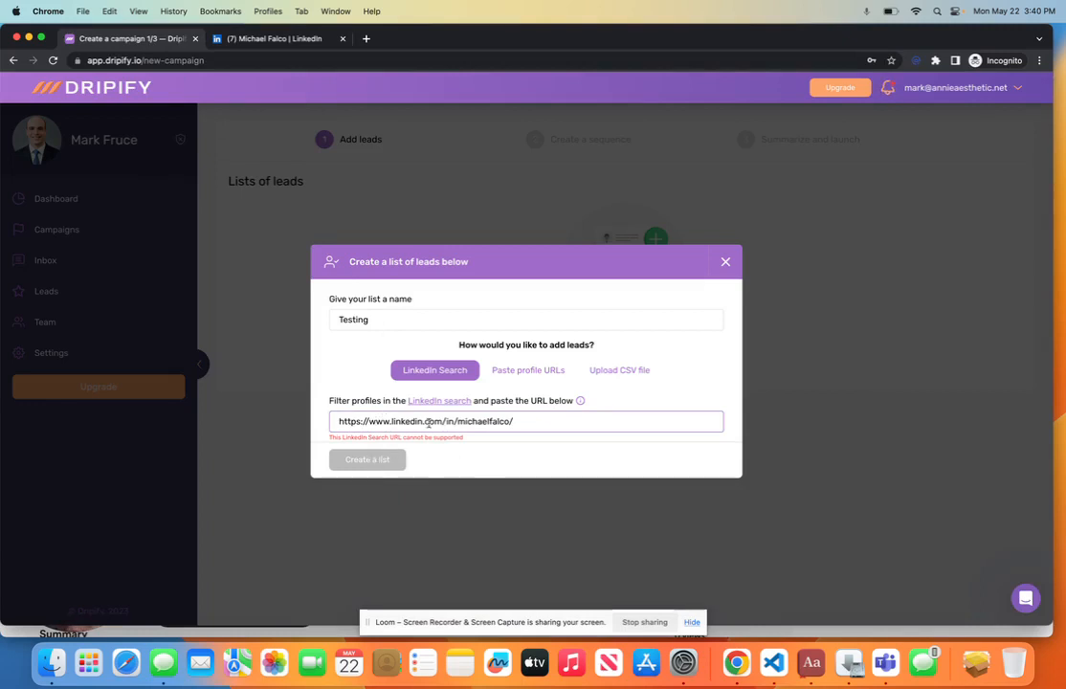
{"action": "key", "text": "super+a"}
{"action": "key", "text": "BackSpace"}
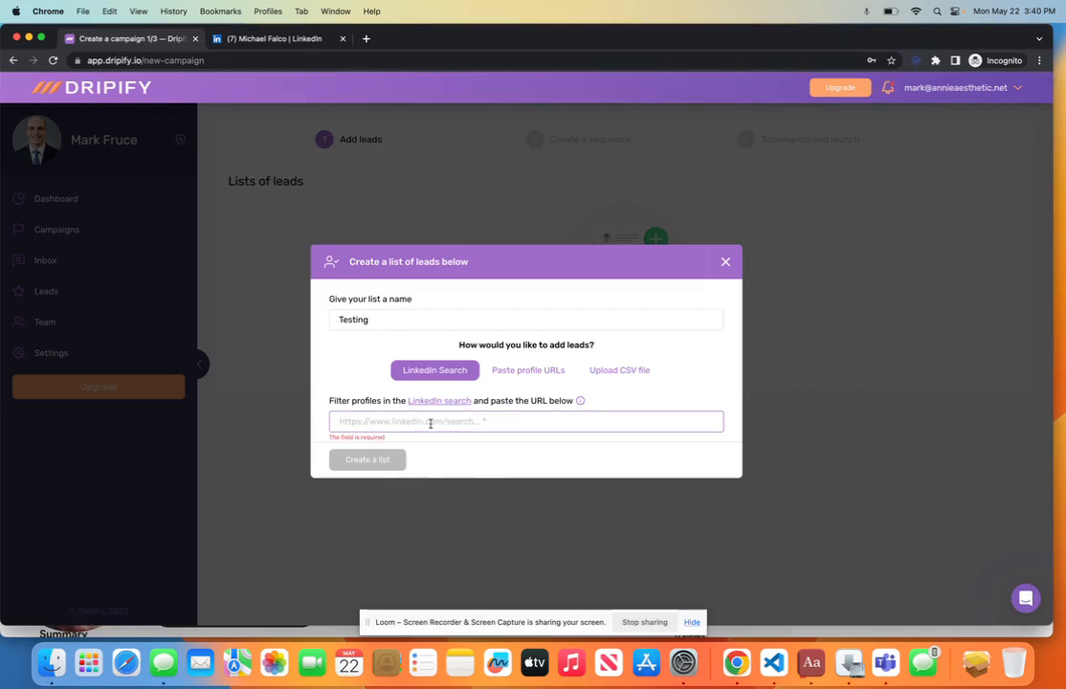
{"action": "key", "text": "super+v"}
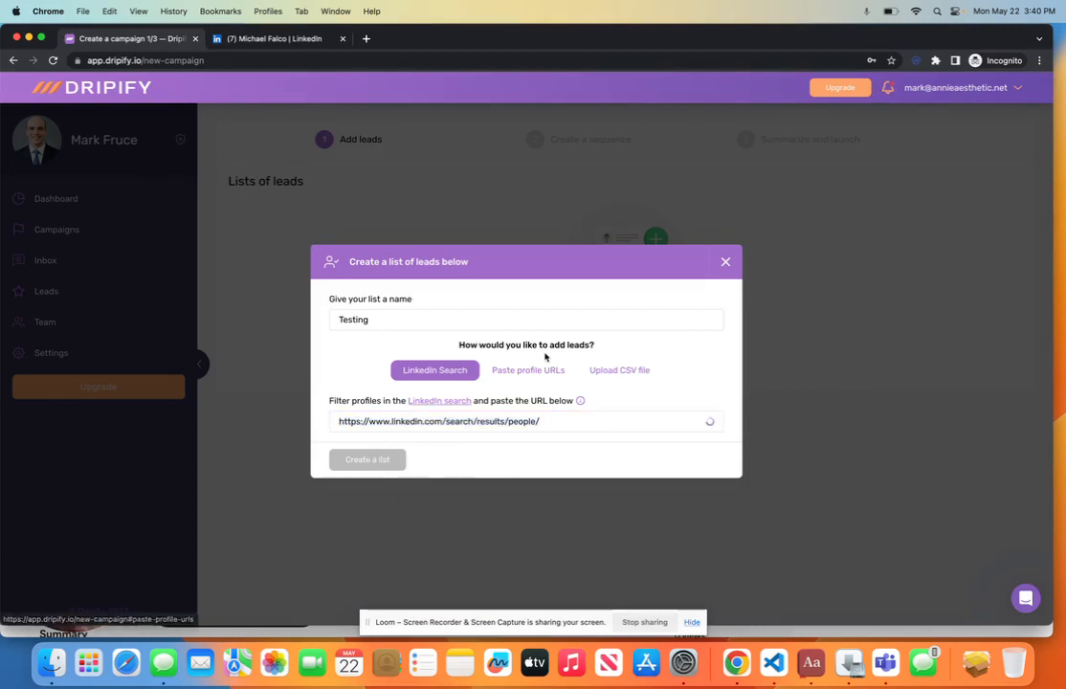
Step: Add the profile URL as a lead, create the Testing list, and advance to the sequence step
{"action": "left_click", "coordinate": [545, 368]}
{"action": "key", "text": "super+v"}
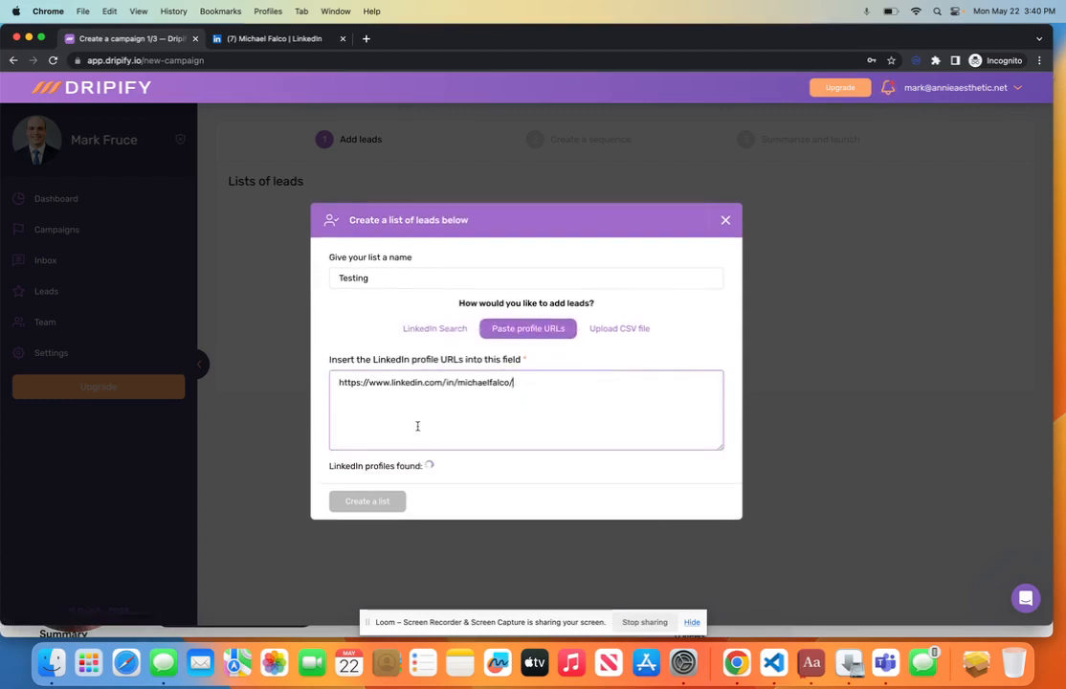
{"action": "left_click", "coordinate": [357, 501]}
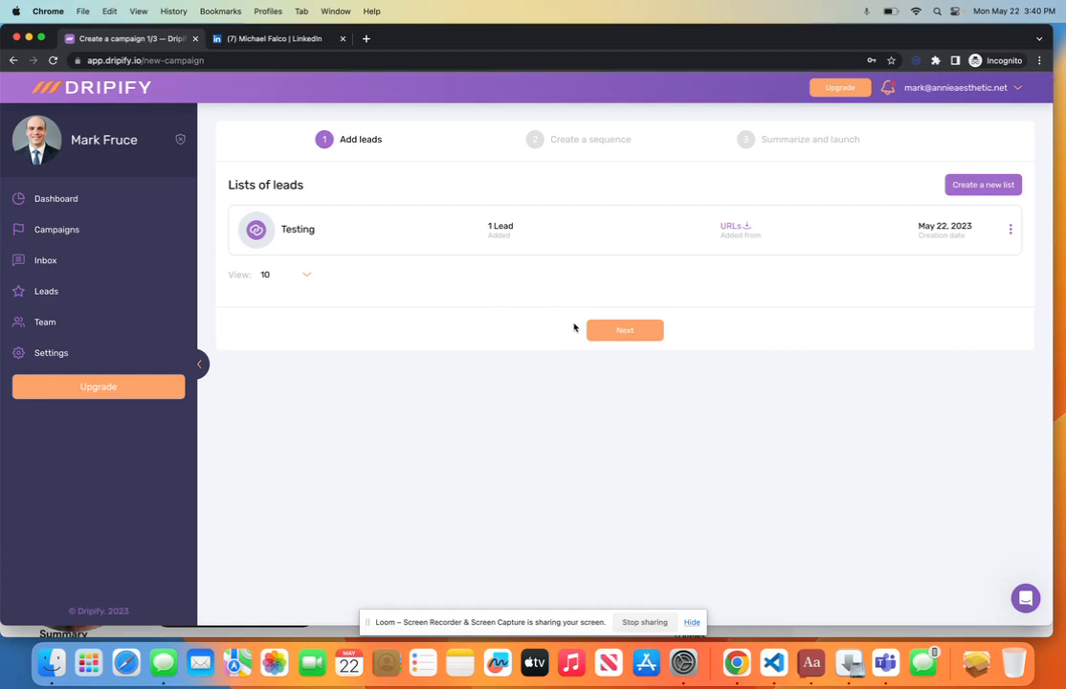
{"action": "left_click", "coordinate": [622, 331]}
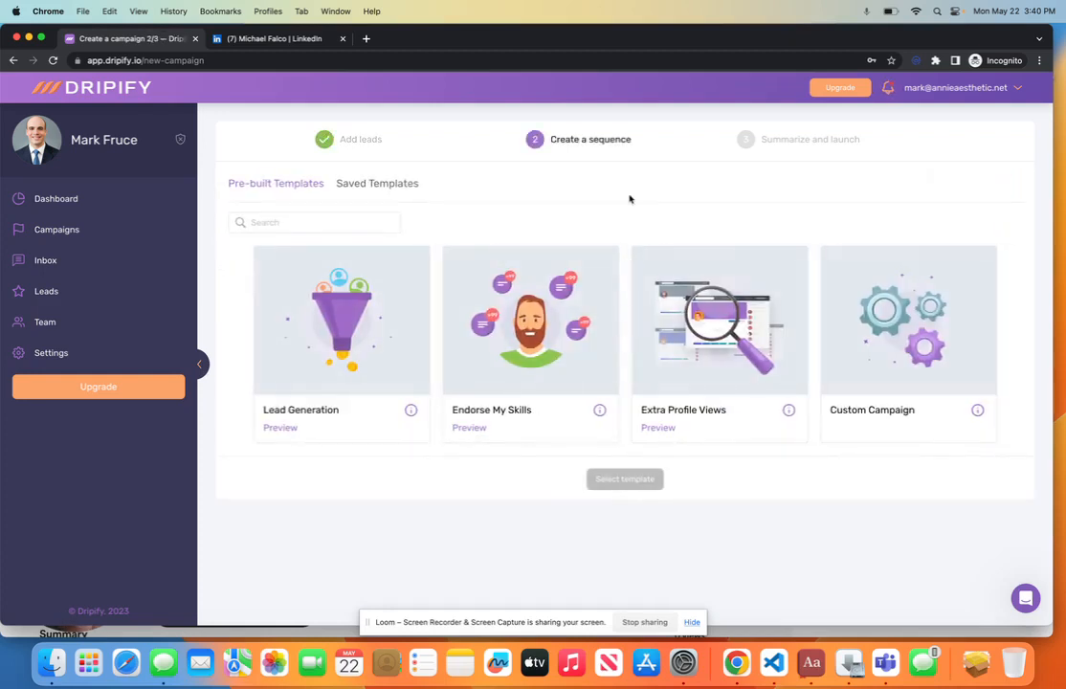
Step: Apply the Lead Generation template and view its sequence tree
{"action": "left_click", "coordinate": [395, 391]}
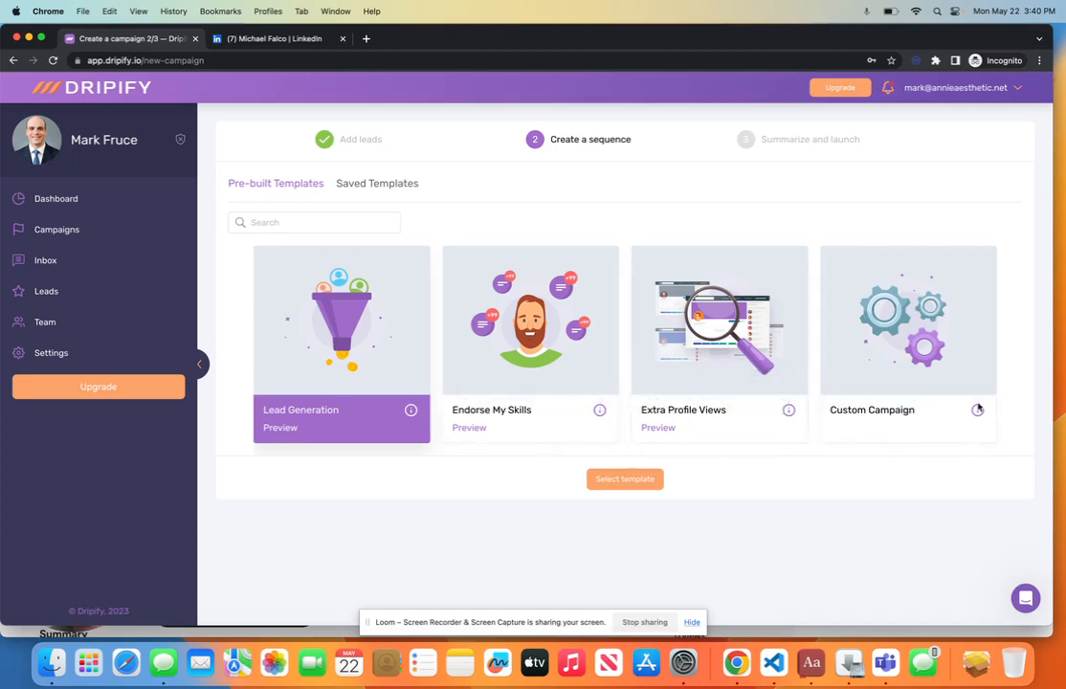
{"action": "left_click", "coordinate": [659, 478]}
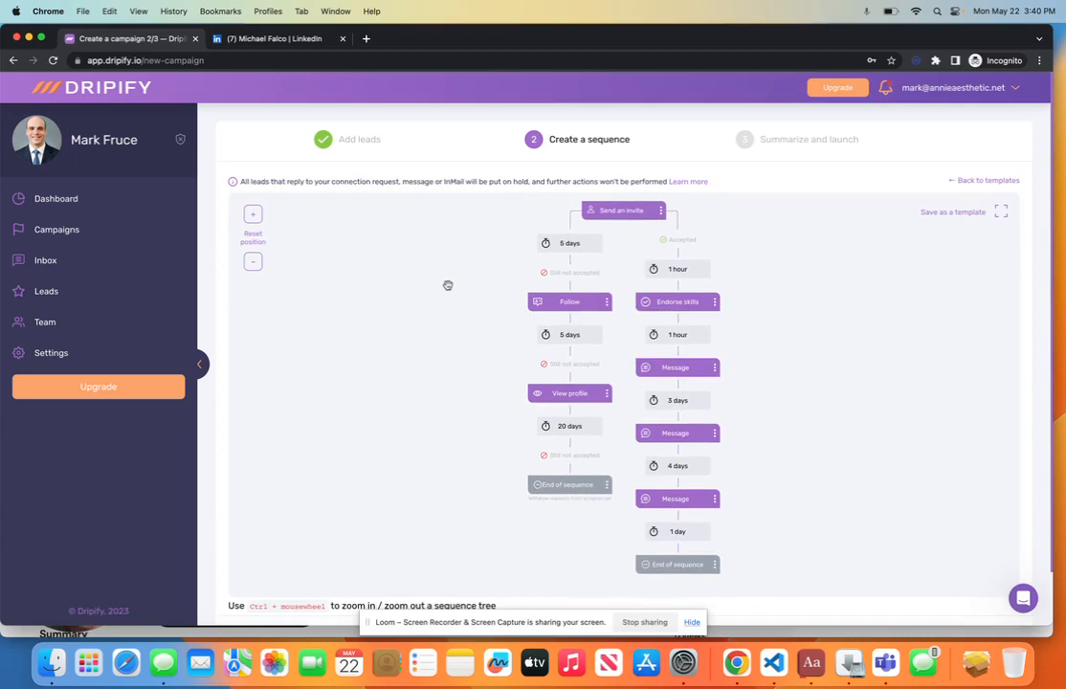
{"action": "scroll", "coordinate": [448, 285], "scroll_direction": "down", "scroll_amount": 5, "text": "ctrl"}
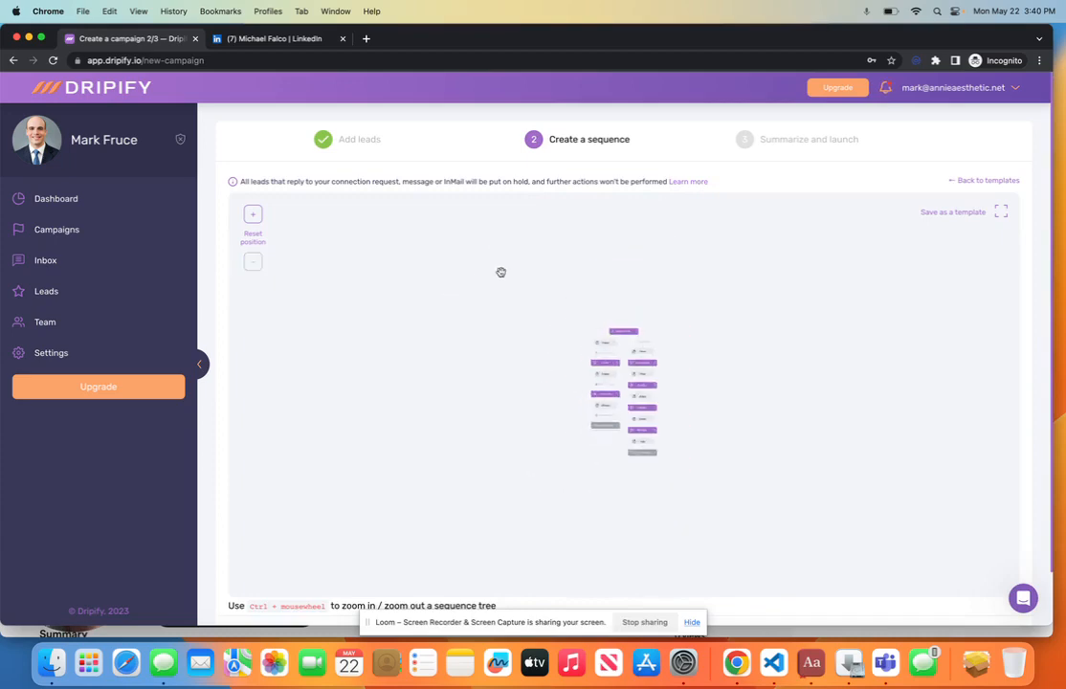
{"action": "scroll", "coordinate": [502, 272], "scroll_direction": "up", "scroll_amount": 5, "text": "ctrl"}
{"action": "scroll", "coordinate": [505, 276], "scroll_direction": "down", "scroll_amount": 2, "text": "ctrl"}
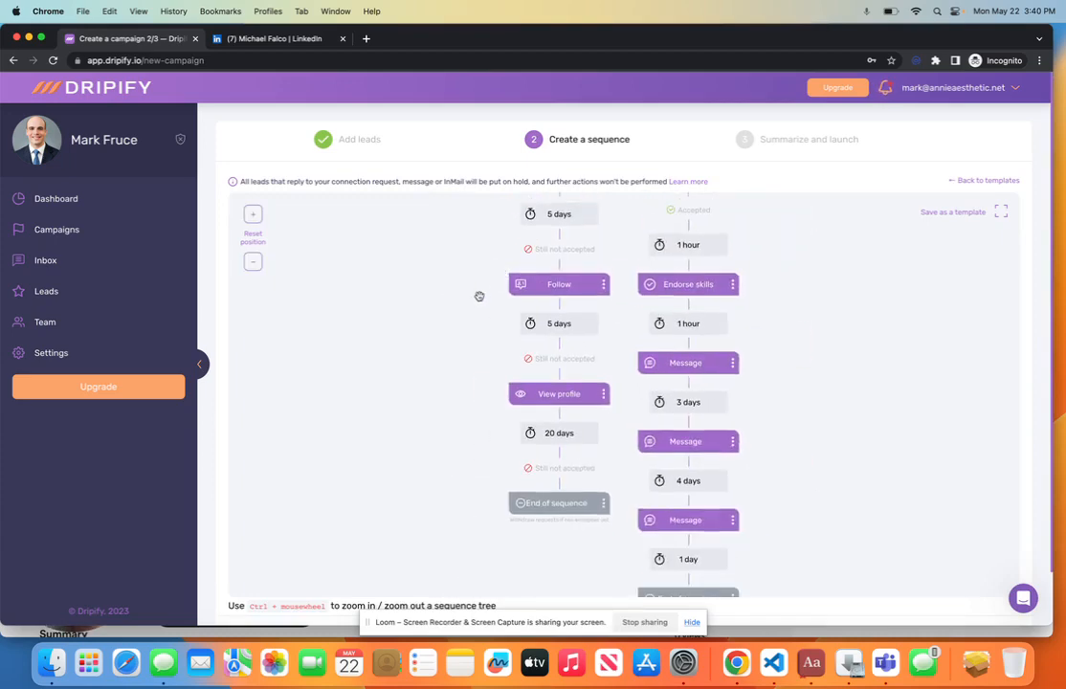
{"action": "scroll", "coordinate": [479, 296], "scroll_direction": "down", "scroll_amount": 5}
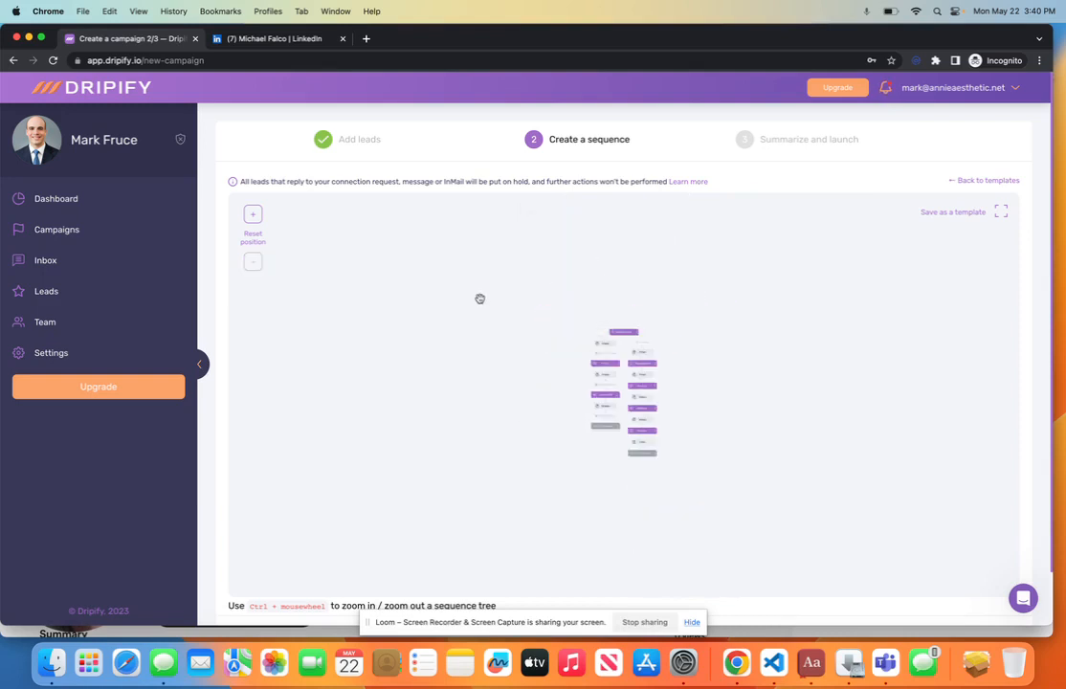
{"action": "scroll", "coordinate": [480, 298], "scroll_direction": "up", "scroll_amount": 3}
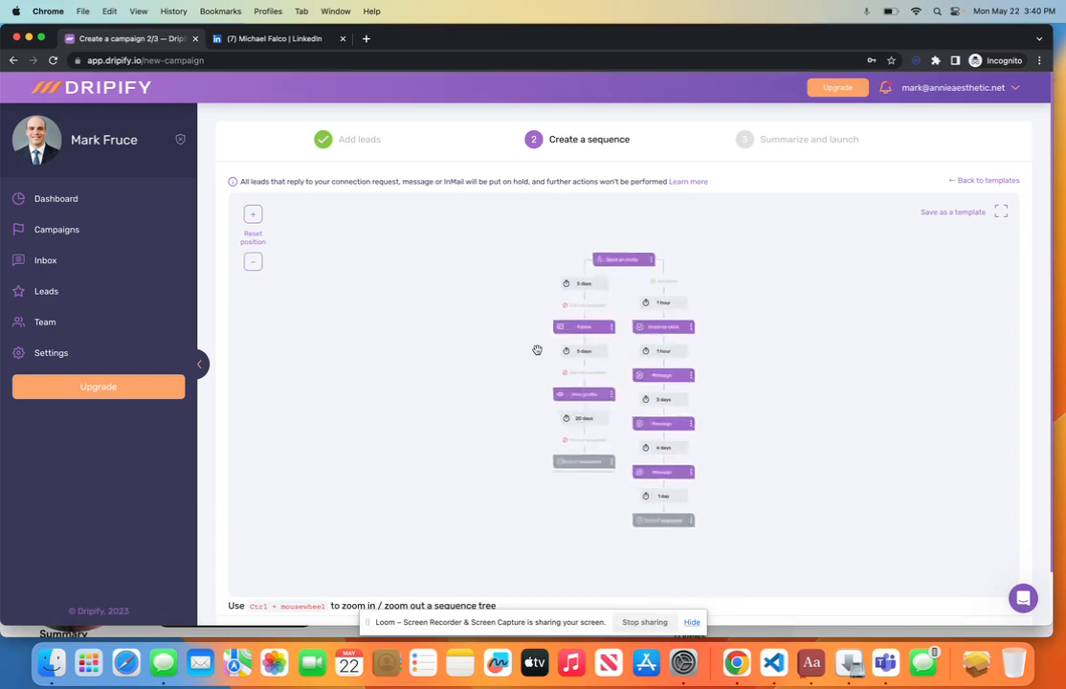
{"action": "scroll", "coordinate": [537, 351], "scroll_direction": "down", "scroll_amount": 3}
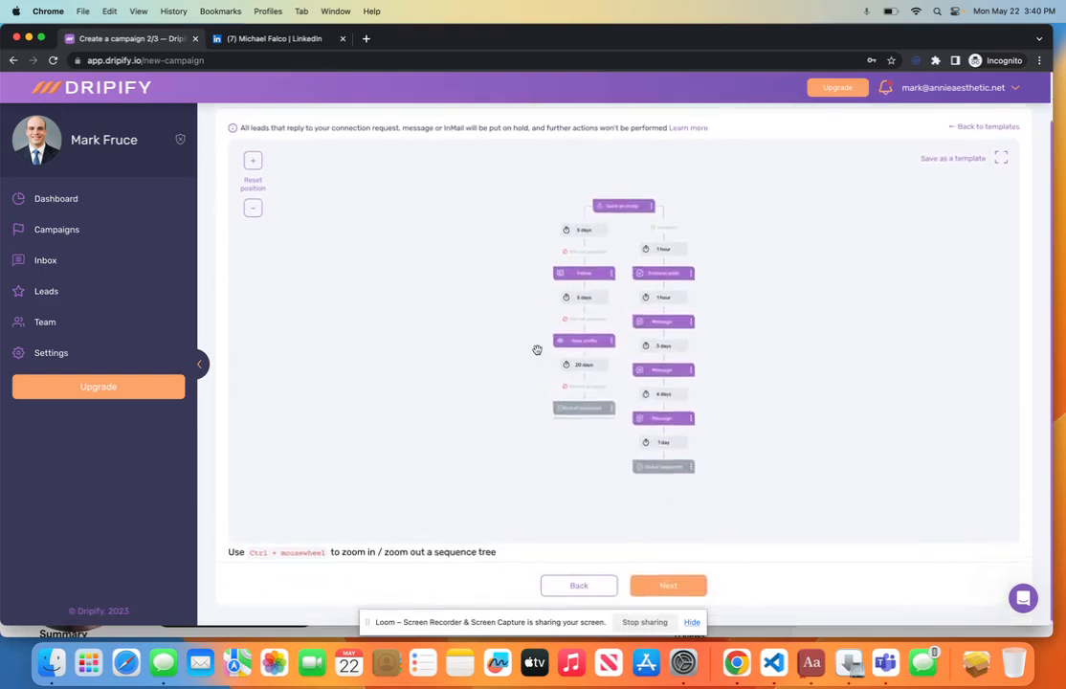
{"action": "scroll", "coordinate": [537, 350], "scroll_direction": "up", "scroll_amount": 3}
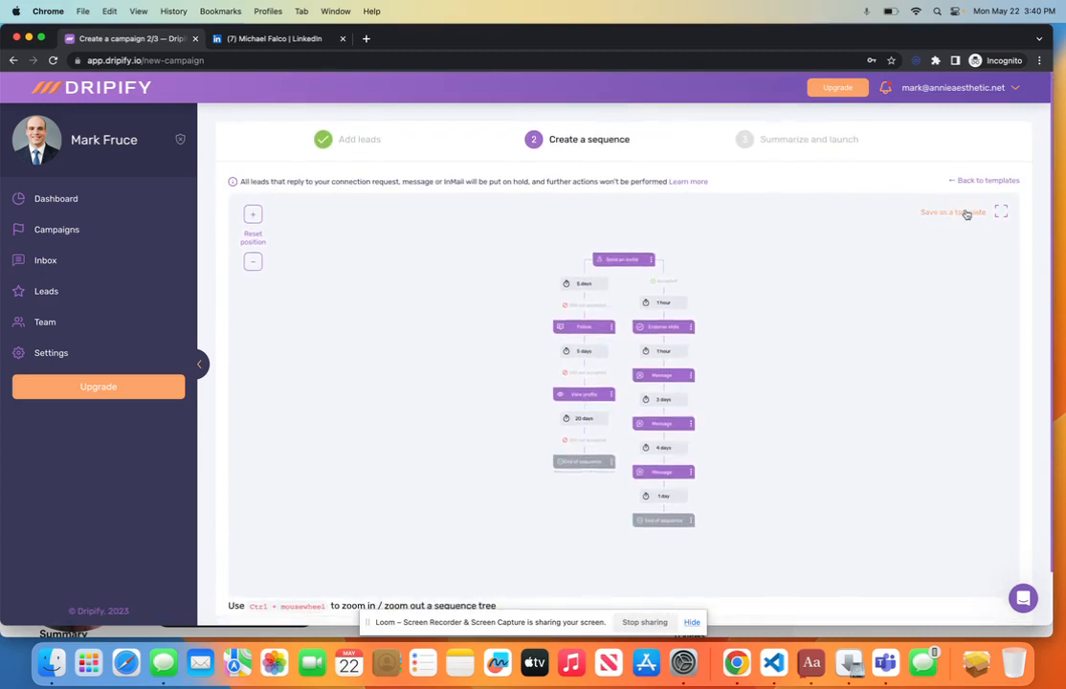
{"action": "left_click", "coordinate": [628, 267]}
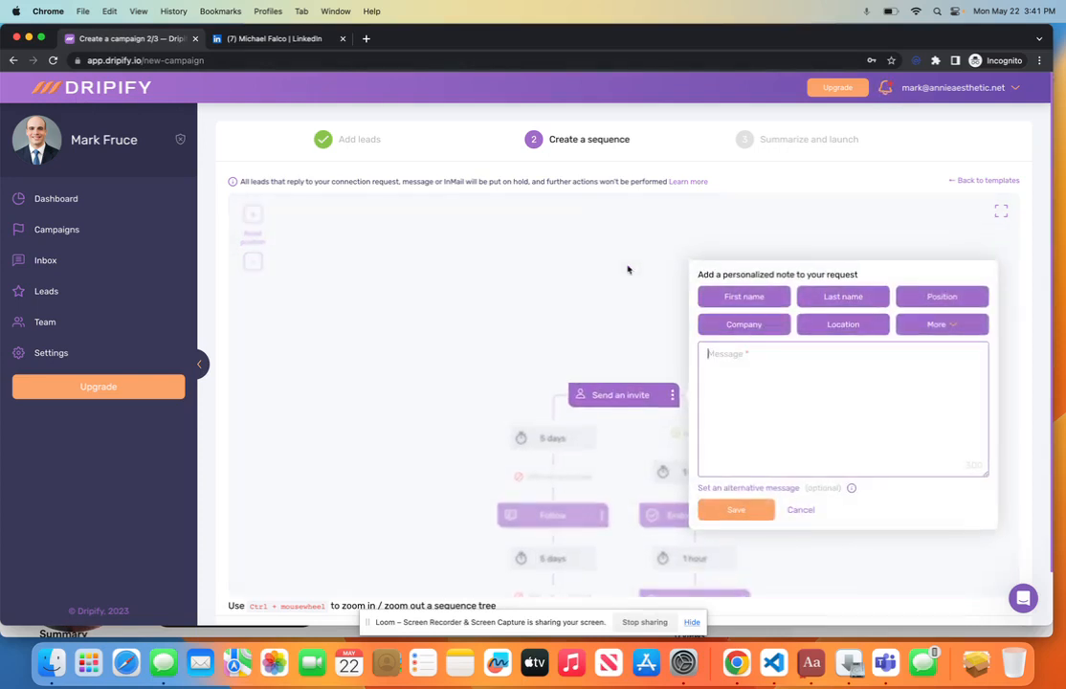
{"action": "type", "text": "kjfwe;oijfao;iwj"}
{"action": "left_click", "coordinate": [799, 510]}
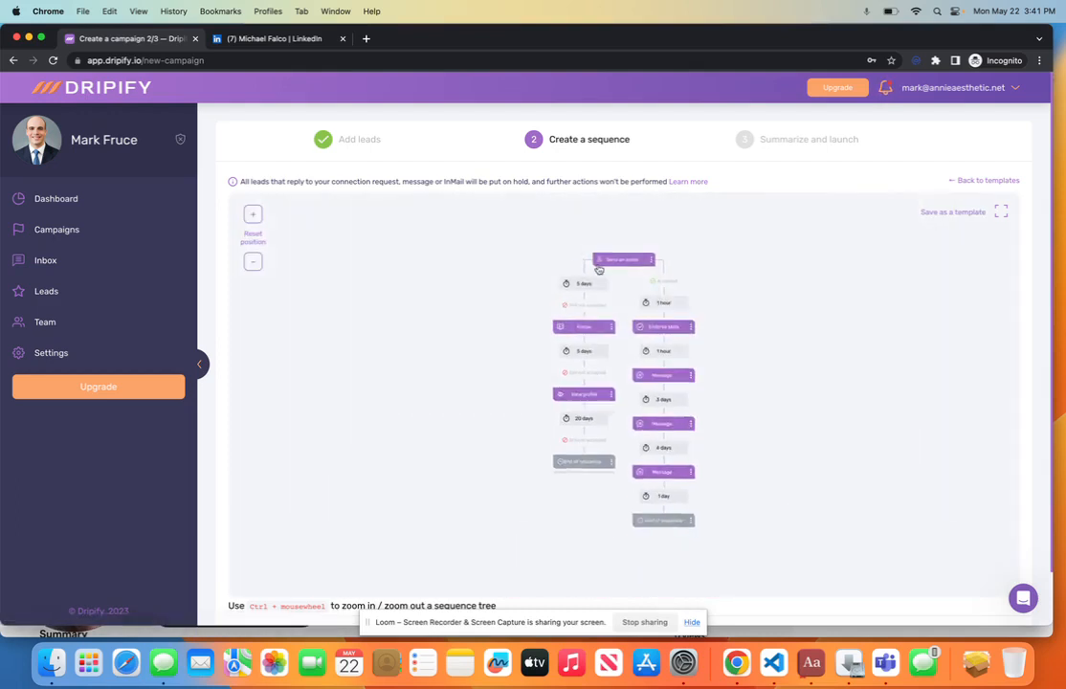
Step: Change the wait after Endorse skills from 1 hour to 1 day
{"action": "left_click", "coordinate": [677, 303]}
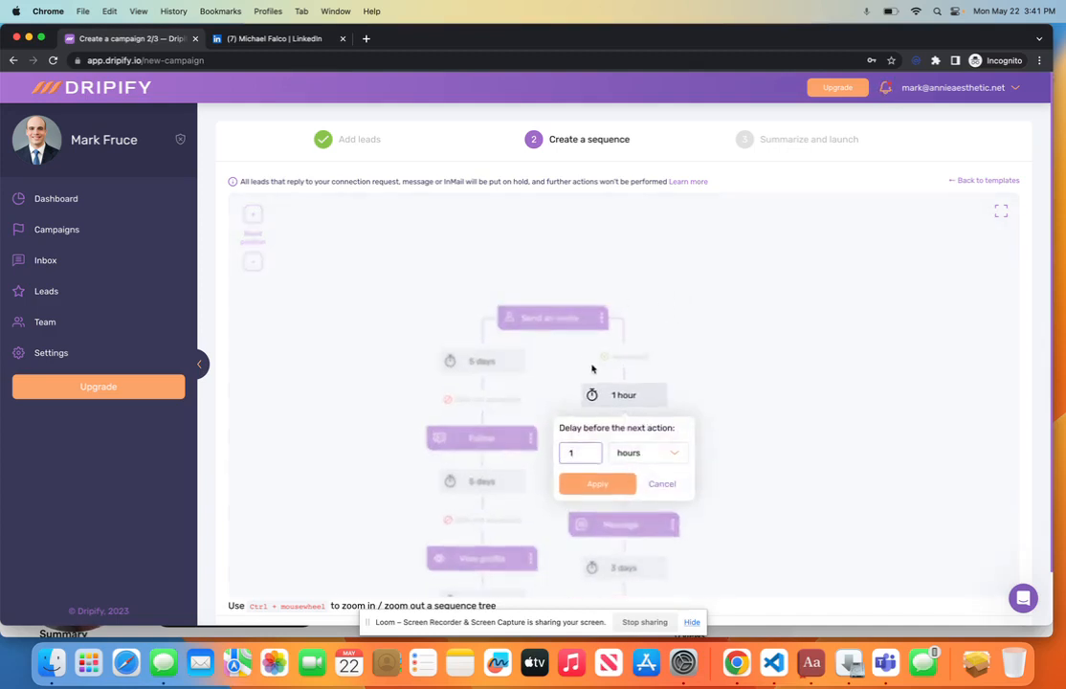
{"action": "left_click", "coordinate": [740, 332]}
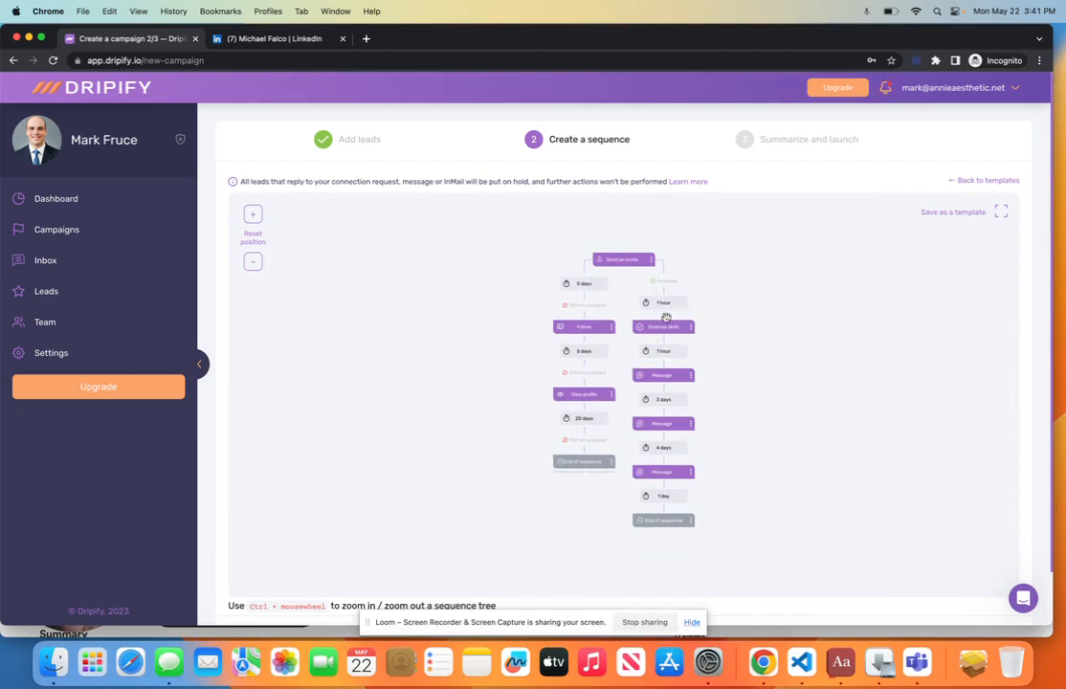
{"action": "left_click", "coordinate": [658, 355]}
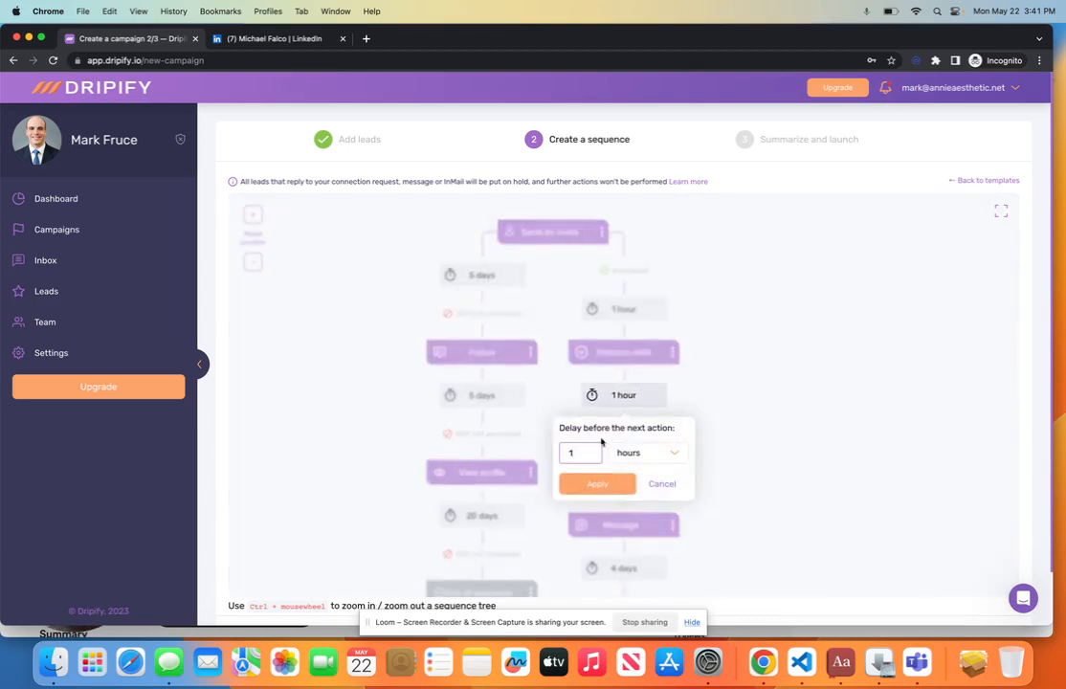
{"action": "left_click", "coordinate": [629, 457]}
{"action": "left_click", "coordinate": [631, 476]}
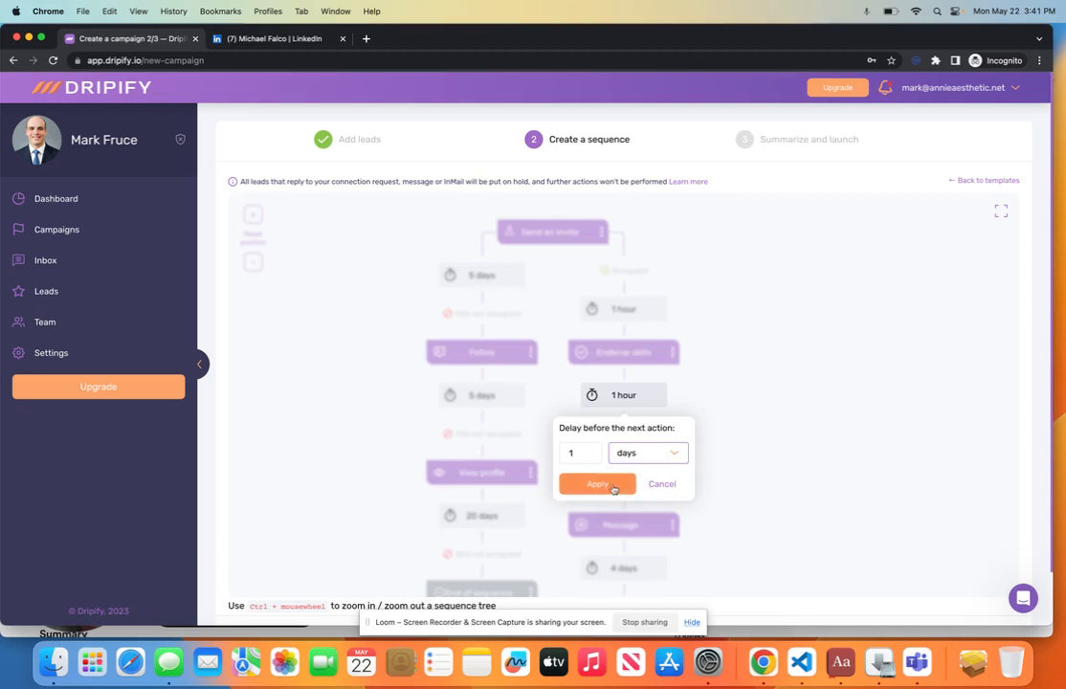
{"action": "left_click", "coordinate": [593, 484]}
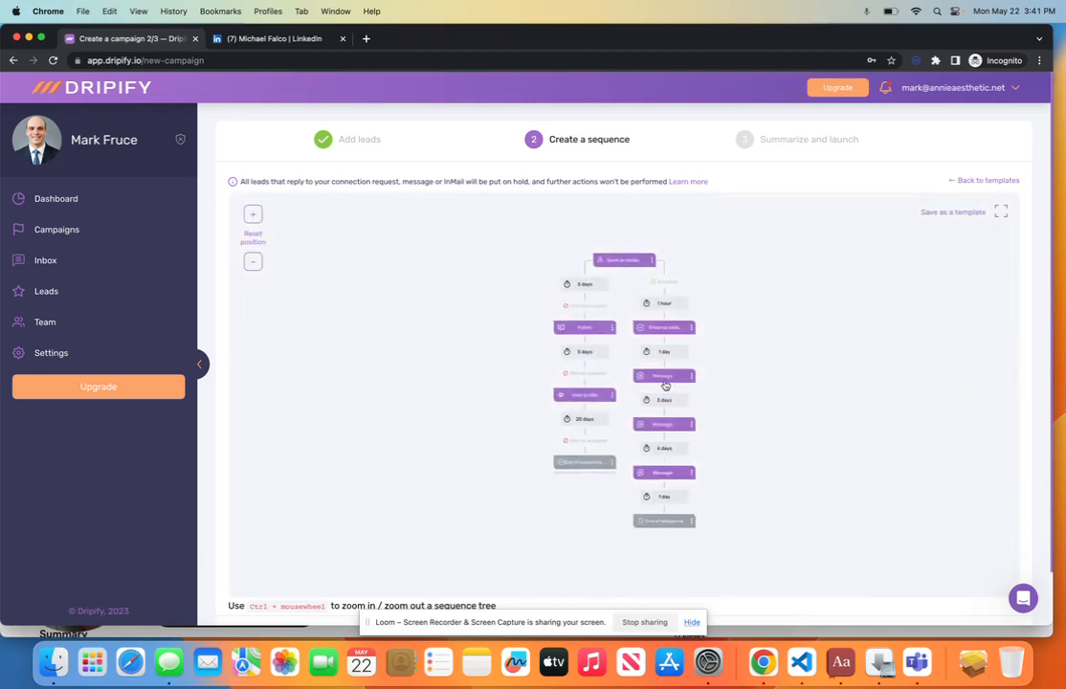
{"action": "left_click", "coordinate": [666, 383]}
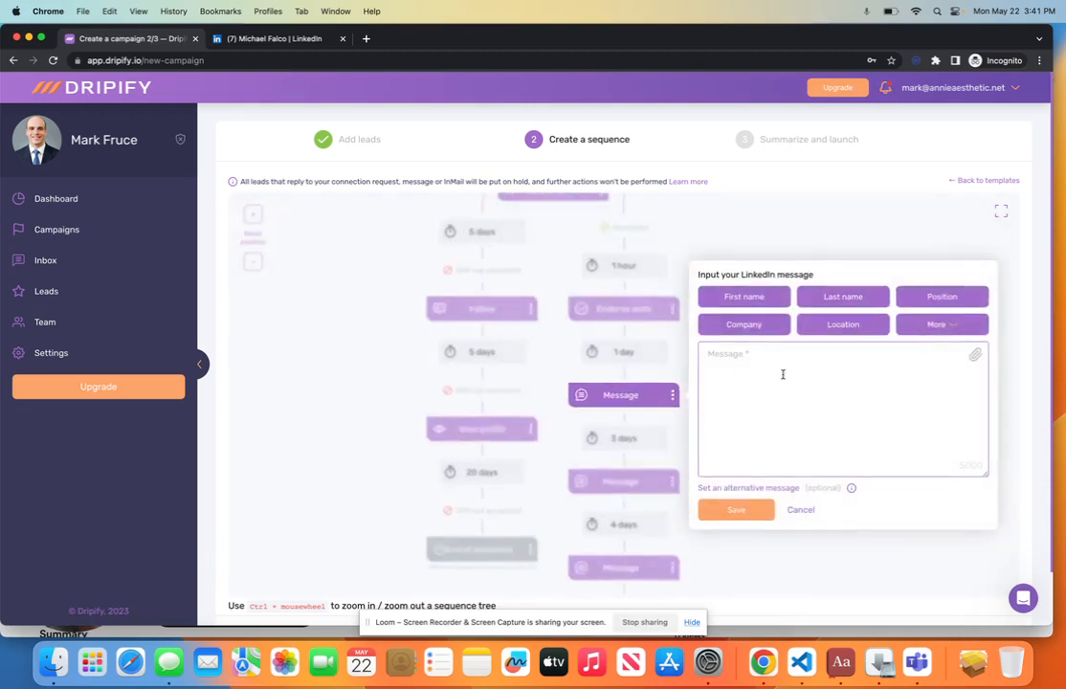
{"action": "type", "text": "Jey"}
{"action": "key", "text": "BackSpace"}
{"action": "key", "text": "BackSpace"}
{"action": "type", "text": "Hy"}
{"action": "left_click", "coordinate": [720, 297]}
{"action": "type", "text": ","}
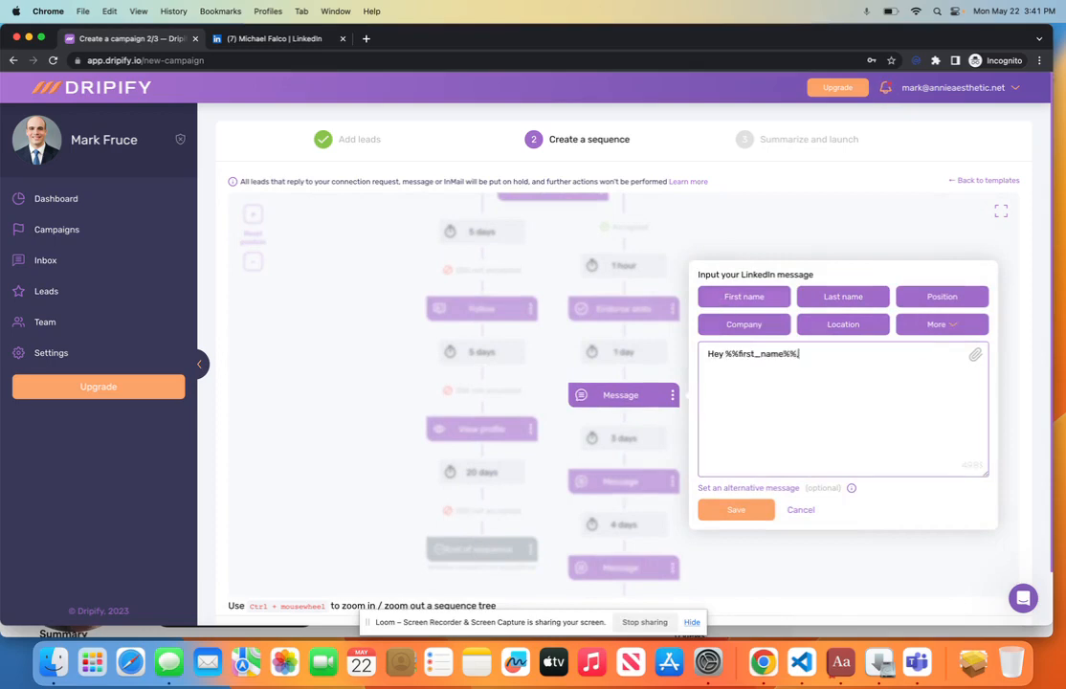
{"action": "key", "text": "Return"}
{"action": "type", "text": "Notices"}
{"action": "type", "text": " we're both in"}
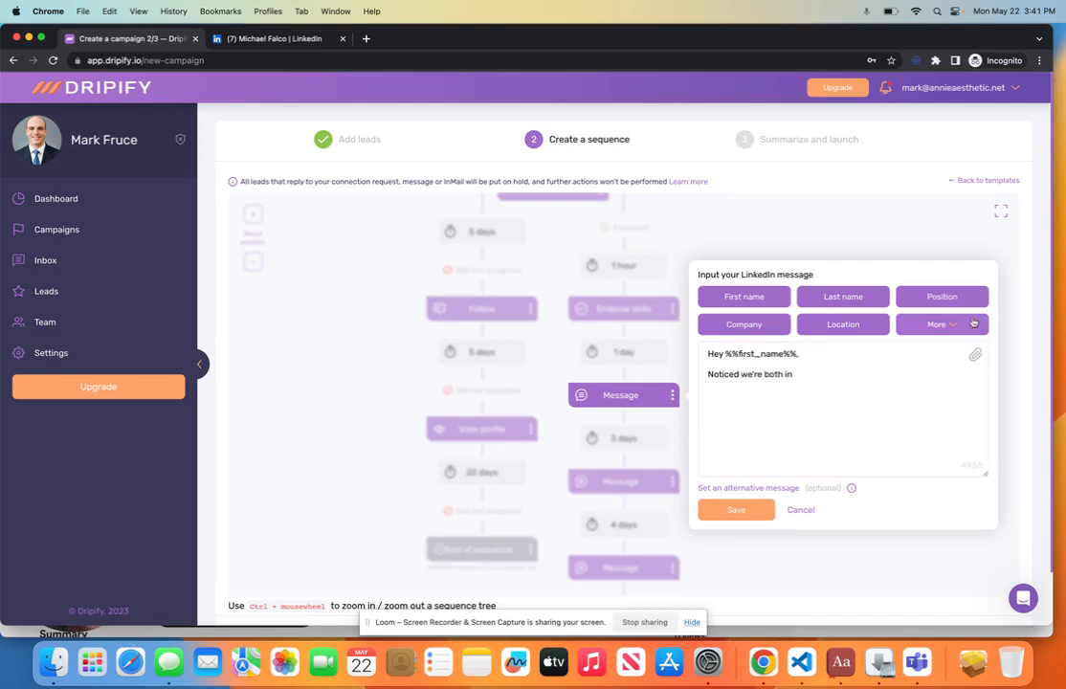
{"action": "left_click", "coordinate": [937, 325]}
{"action": "left_click", "coordinate": [797, 489]}
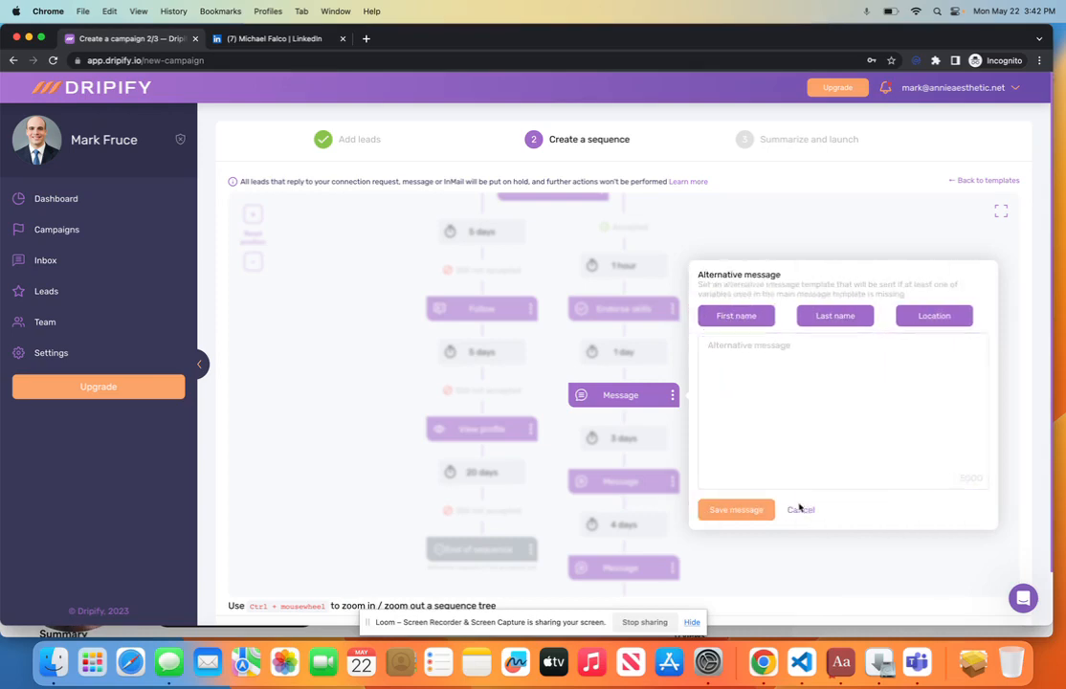
{"action": "left_click", "coordinate": [800, 508]}
{"action": "left_click", "coordinate": [796, 512]}
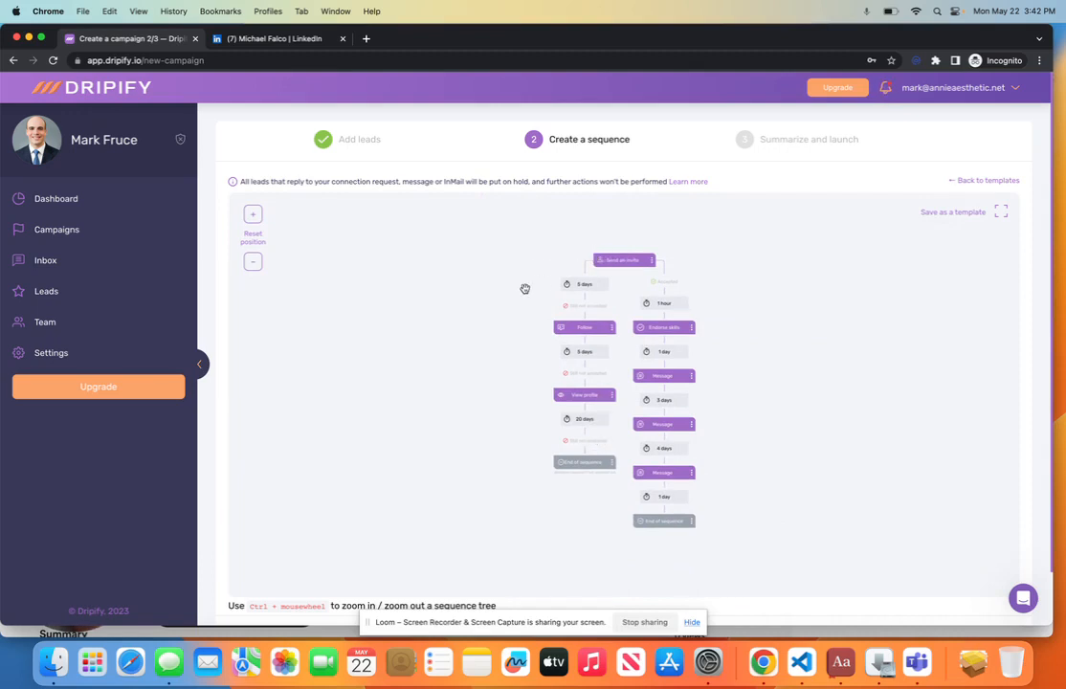
Step: Give the three Message steps placeholder texts 'x', 'k' and 'l', saving each
{"action": "scroll", "coordinate": [525, 288], "scroll_direction": "down", "scroll_amount": 2}
{"action": "left_click", "coordinate": [702, 588]}
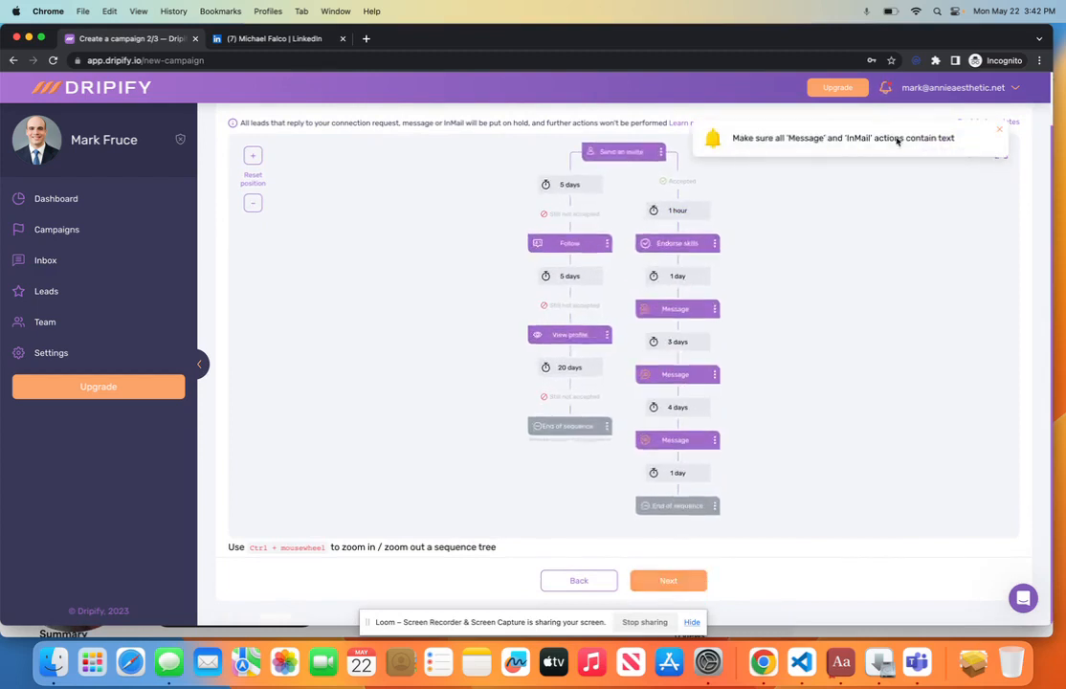
{"action": "left_click", "coordinate": [659, 308]}
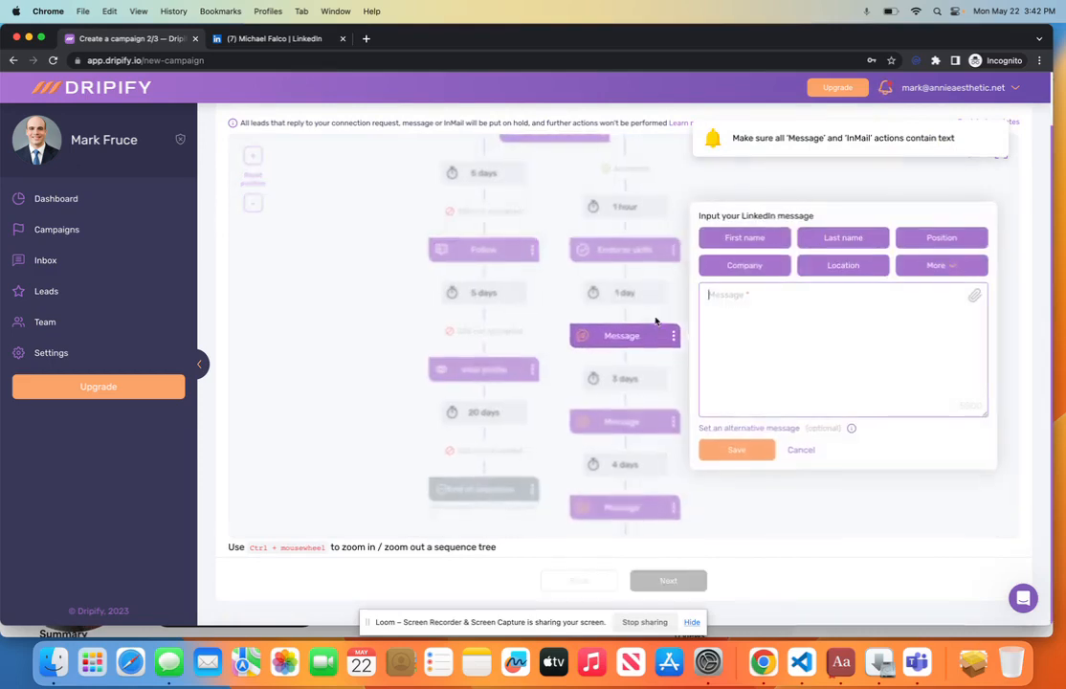
{"action": "type", "text": "x"}
{"action": "left_click", "coordinate": [733, 453]}
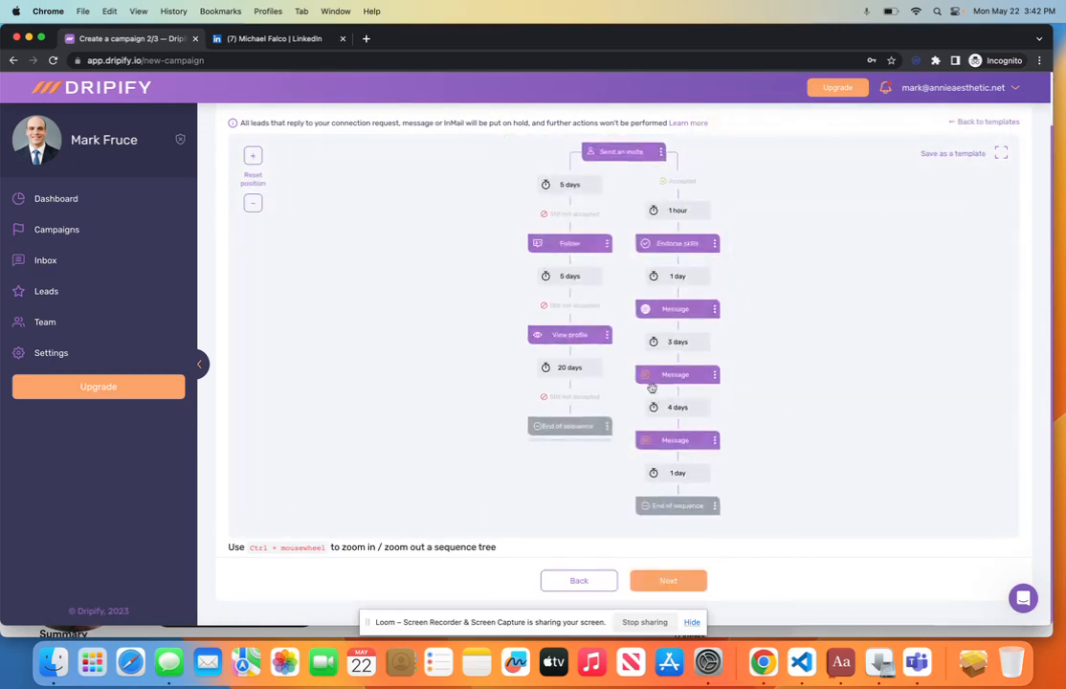
{"action": "left_click", "coordinate": [674, 375]}
{"action": "type", "text": "k"}
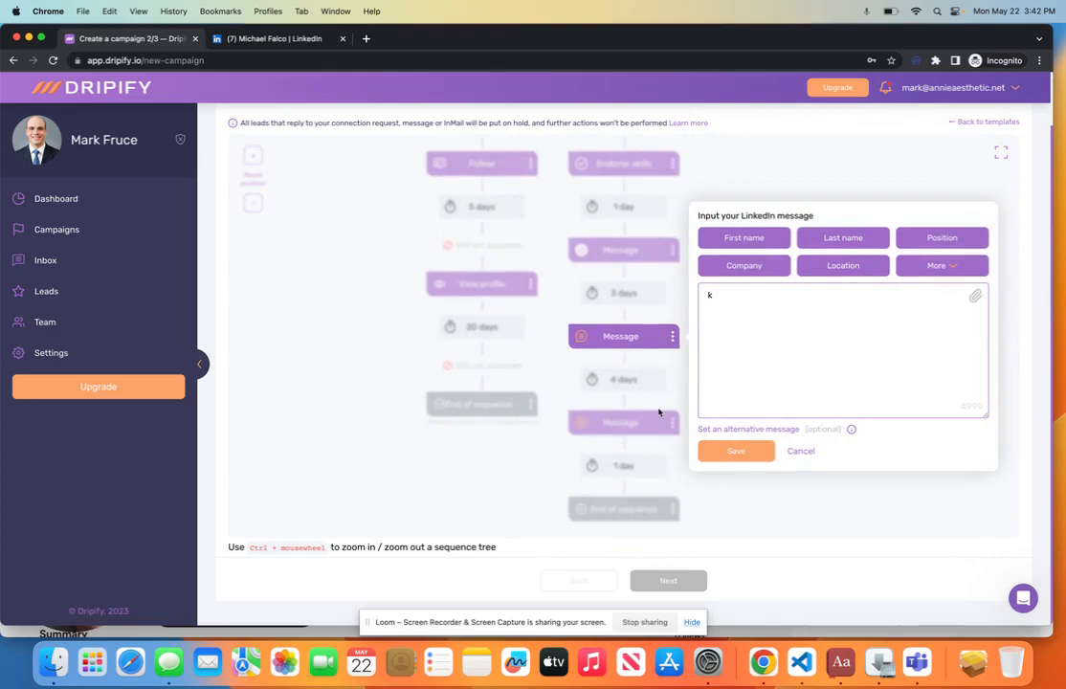
{"action": "left_click", "coordinate": [736, 450]}
{"action": "left_click", "coordinate": [704, 442]}
{"action": "type", "text": "l"}
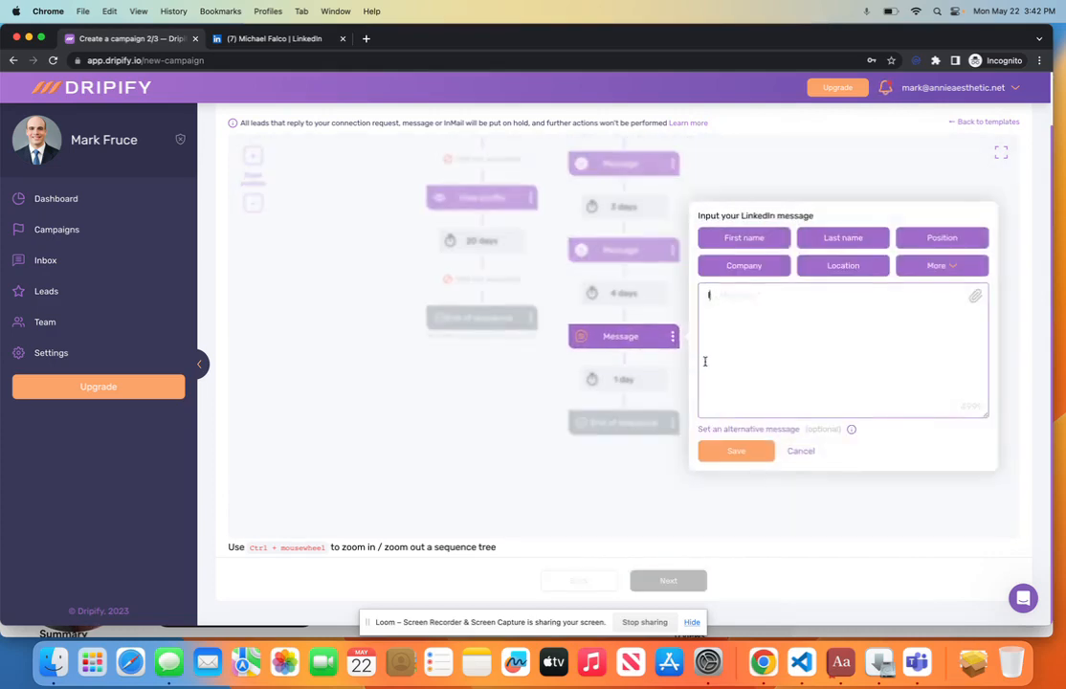
{"action": "left_click", "coordinate": [734, 451]}
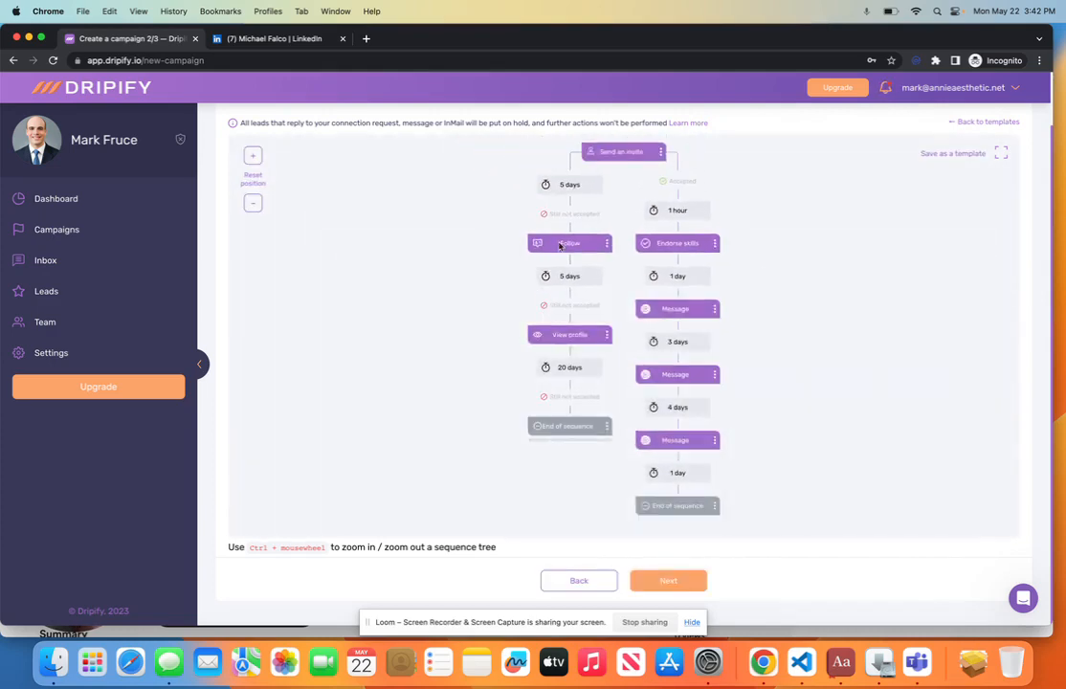
Step: Name the campaign 'Mark 2023 general test (DONT USE)'
{"action": "left_click", "coordinate": [680, 581]}
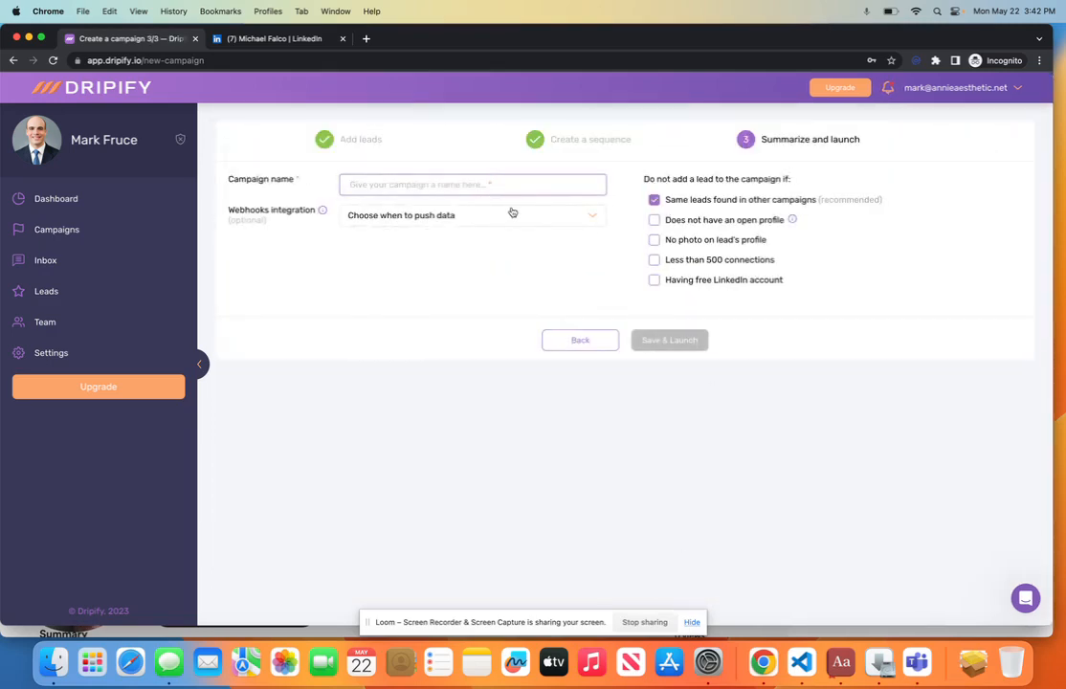
{"action": "type", "text": "a"}
{"action": "key", "text": "BackSpace"}
{"action": "type", "text": "Mark"}
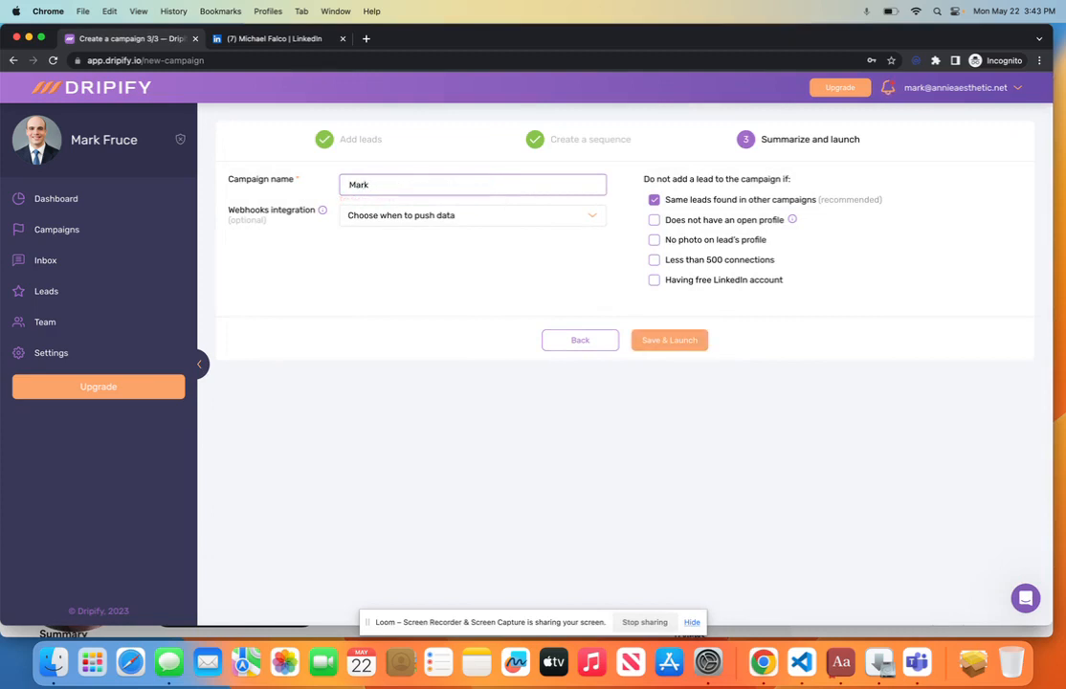
{"action": "type", "text": " 2023 genersl"}
{"action": "key", "text": "BackSpace"}
{"action": "key", "text": "BackSpace"}
{"action": "type", "text": "al test (DO"}
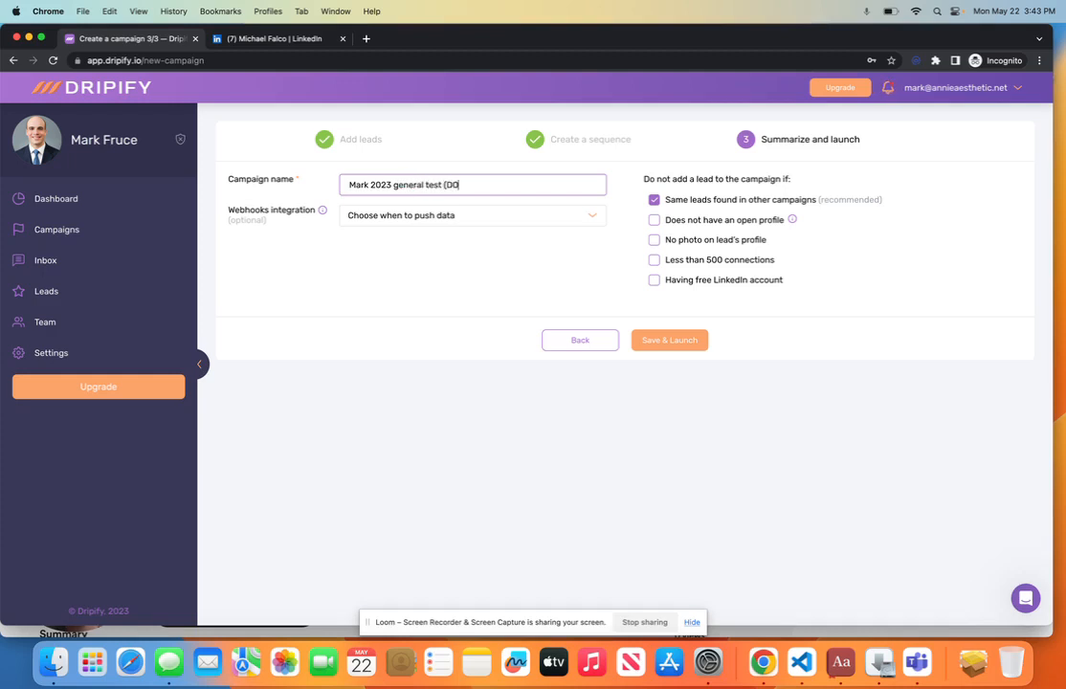
{"action": "type", "text": "NT USE"}
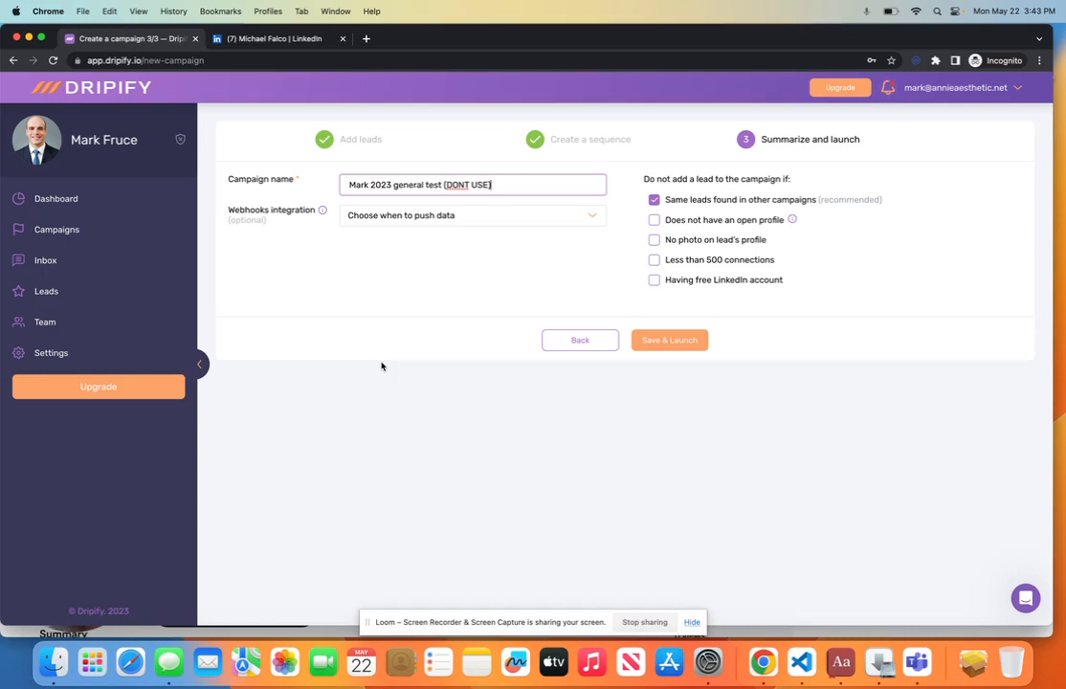
Step: Save the campaign as non-active, then start a CSV lead upload on the active campaign
{"action": "left_click", "coordinate": [57, 229]}
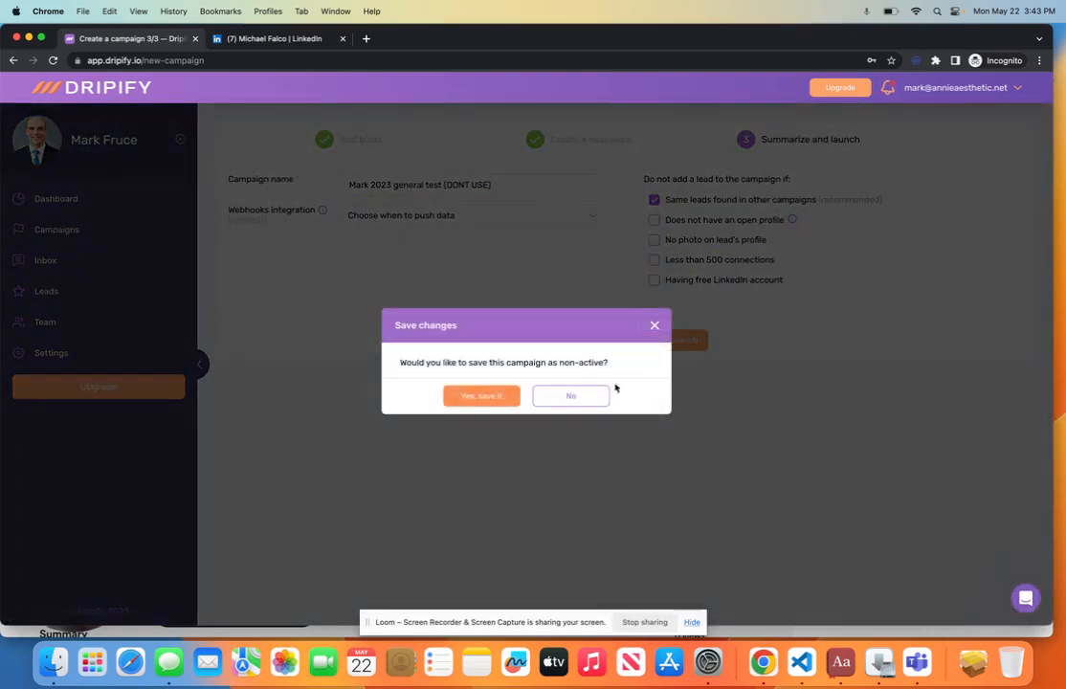
{"action": "left_click", "coordinate": [571, 397]}
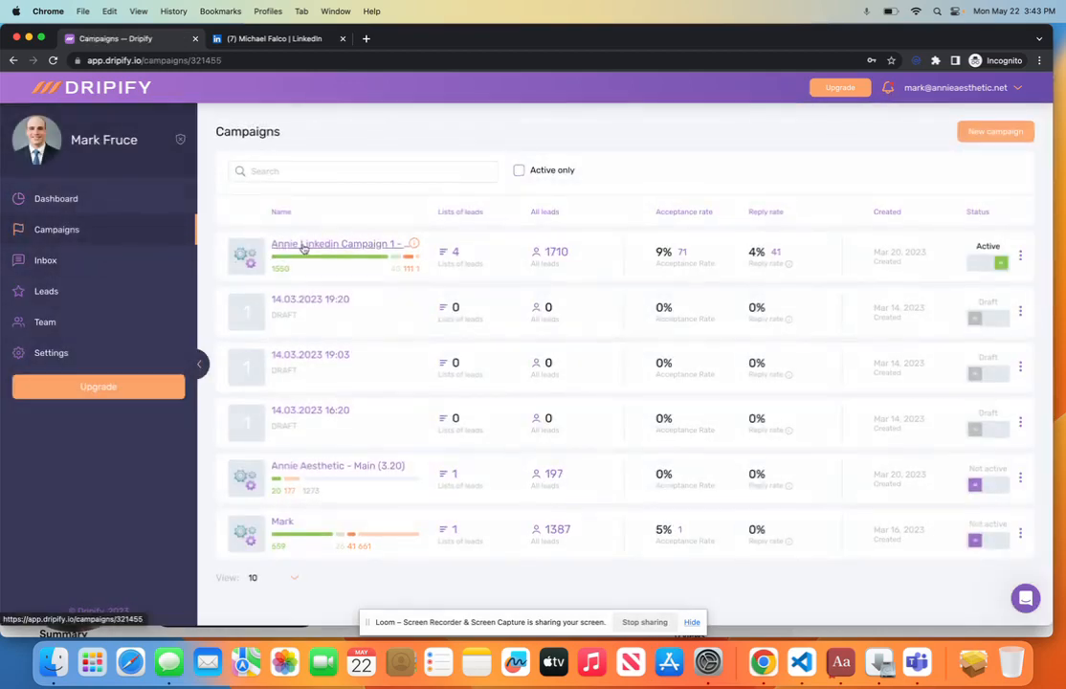
{"action": "left_click", "coordinate": [304, 246]}
{"action": "left_click", "coordinate": [965, 281]}
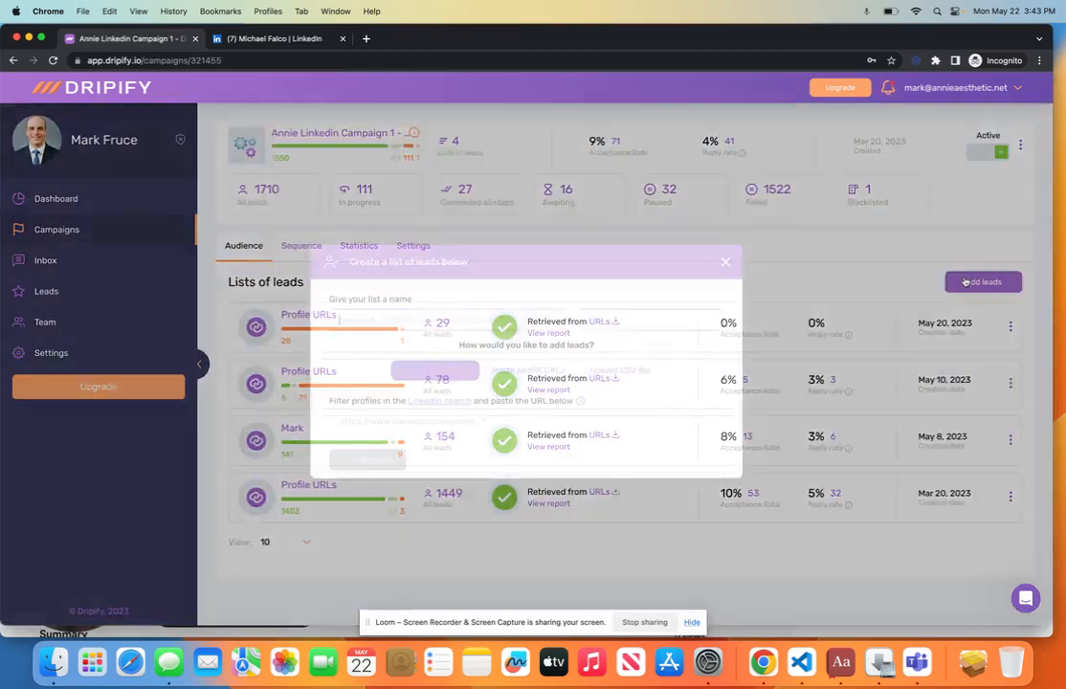
{"action": "left_click", "coordinate": [633, 371]}
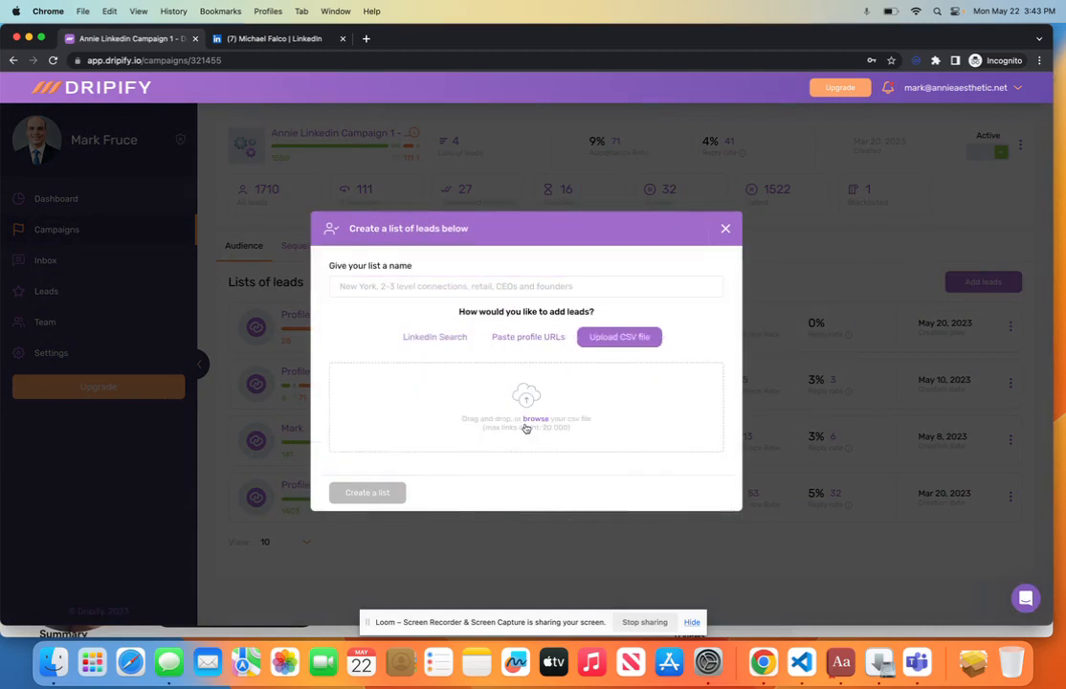